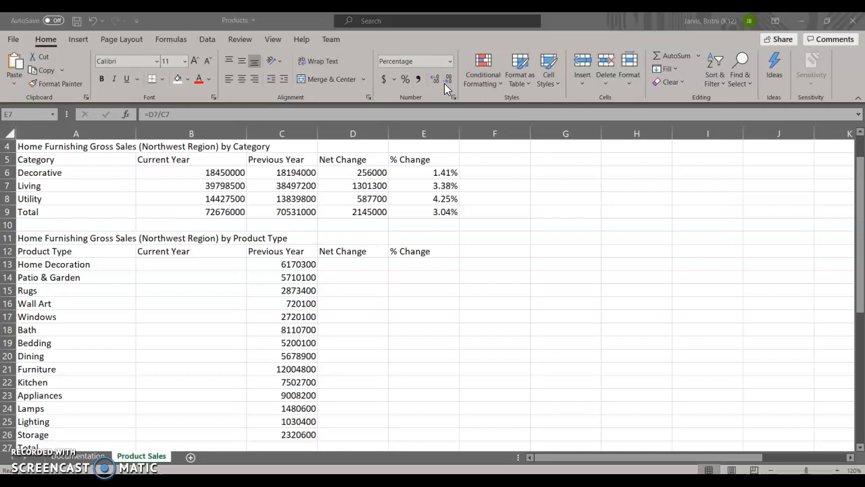
- Apply the Accounting number format to the category sales values in B6:D9 and autofit column C to its contents
{"action": "left_click", "coordinate": [202, 171]}
{"action": "left_click_drag", "start_coordinate": [202, 172], "coordinate": [367, 210]}
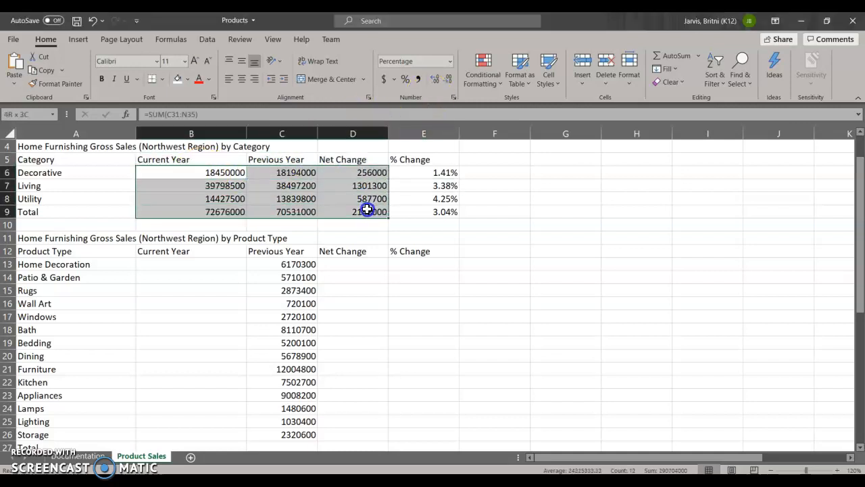
{"action": "left_click", "coordinate": [383, 79]}
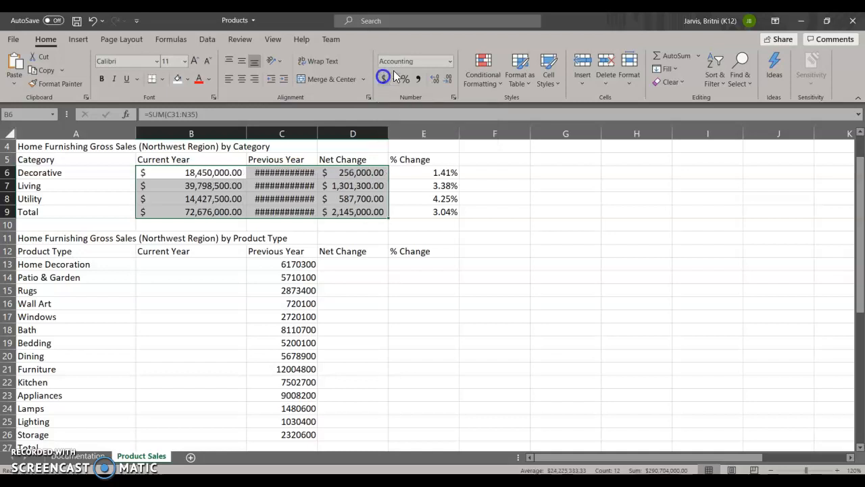
{"action": "left_click", "coordinate": [286, 174]}
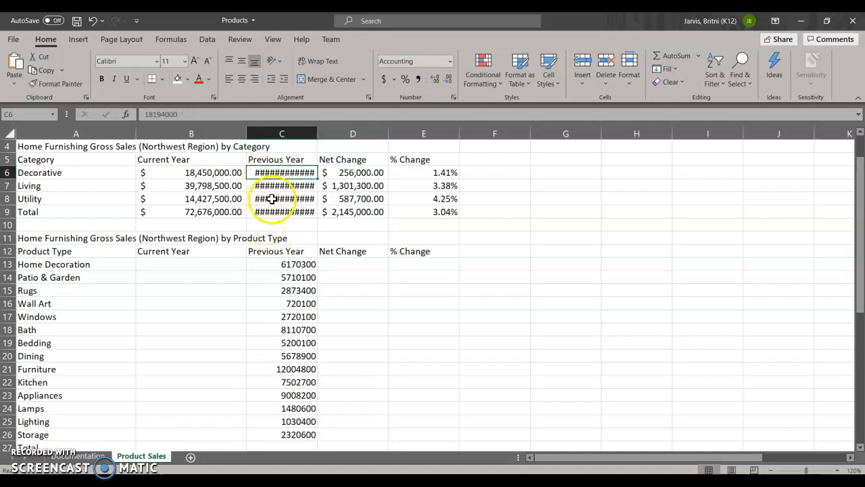
{"action": "double_click", "coordinate": [317, 136]}
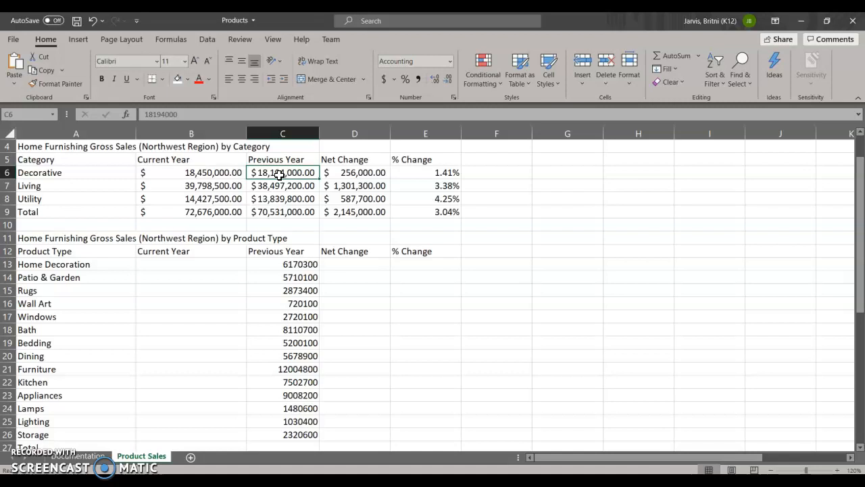
- Apply the Title cell style to the category table's heading in A4
{"action": "left_click", "coordinate": [55, 147]}
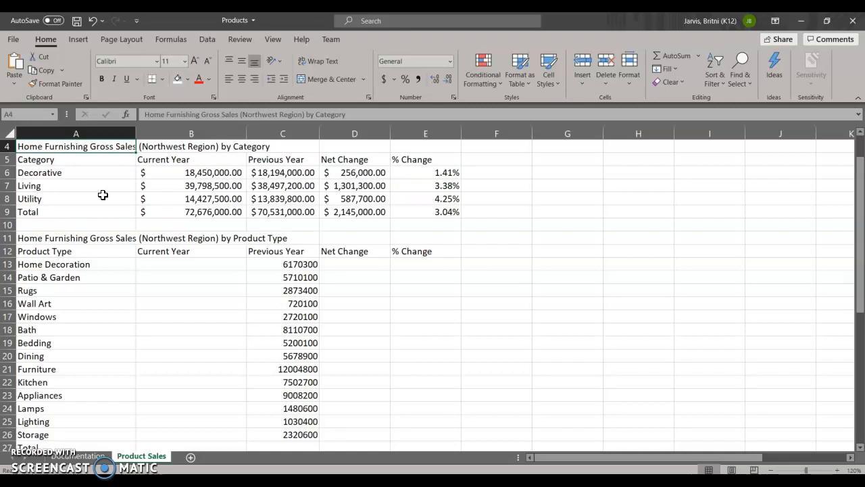
{"action": "left_click", "coordinate": [562, 84]}
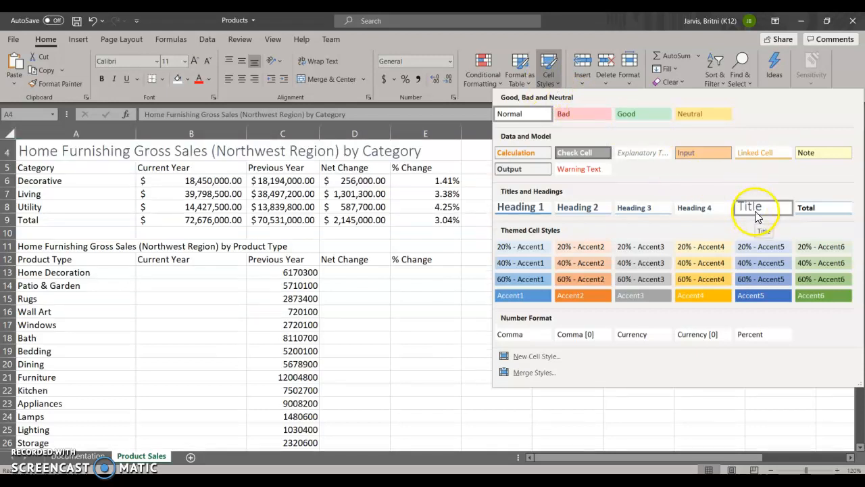
{"action": "left_click", "coordinate": [755, 211]}
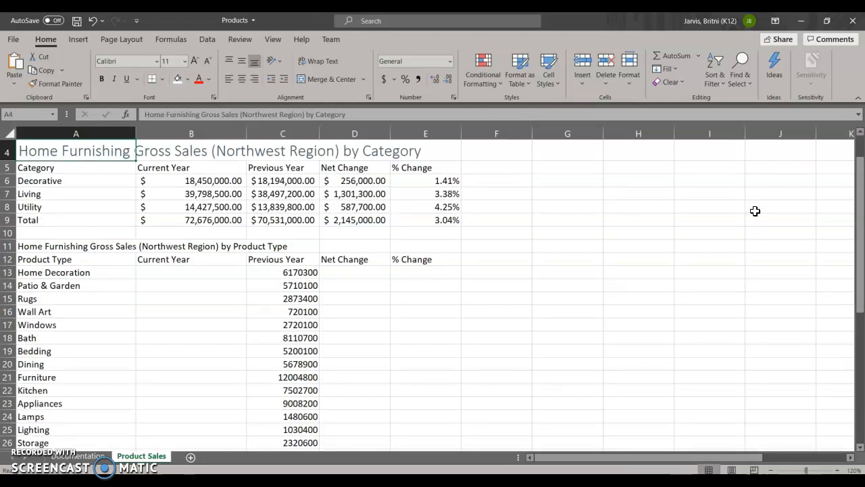
- Apply the Heading 3 cell style to the category table's column headers in A5:E5
{"action": "left_click", "coordinate": [43, 169]}
{"action": "left_click_drag", "start_coordinate": [137, 158], "coordinate": [420, 171]}
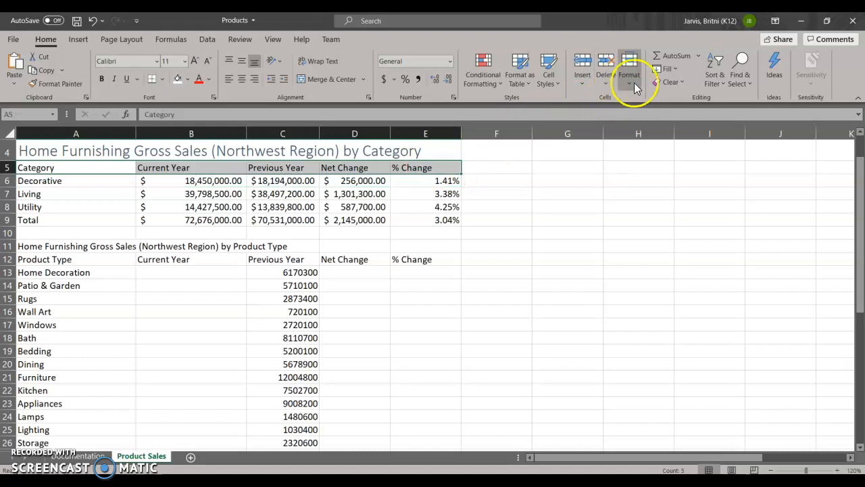
{"action": "left_click", "coordinate": [561, 82]}
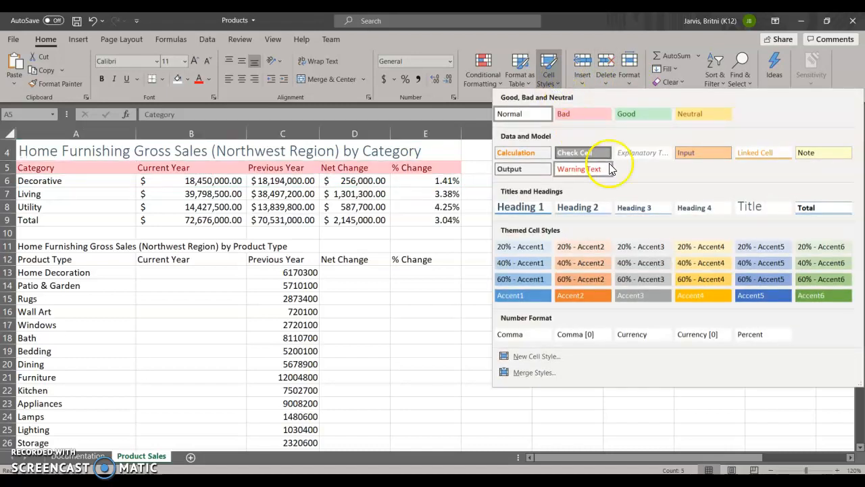
{"action": "left_click", "coordinate": [634, 210]}
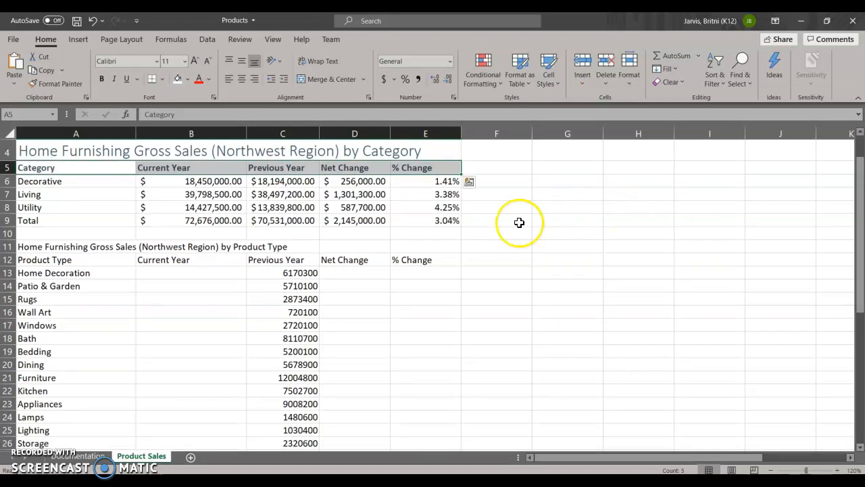
- Apply the Total cell style to the category table's Total row in A9:E9
{"action": "left_click_drag", "start_coordinate": [31, 218], "coordinate": [423, 221]}
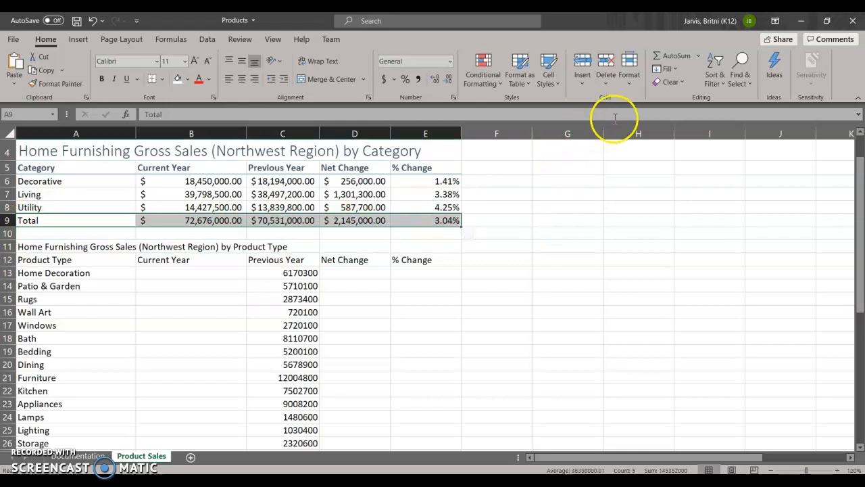
{"action": "left_click", "coordinate": [557, 82]}
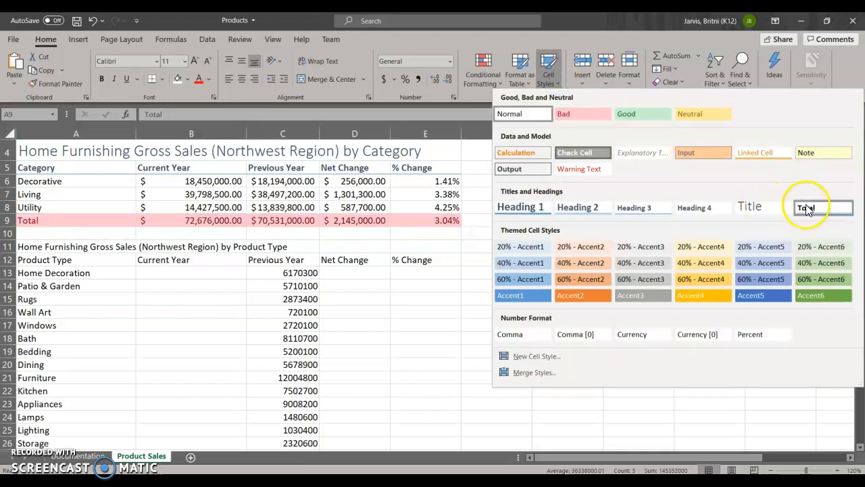
{"action": "left_click", "coordinate": [804, 203]}
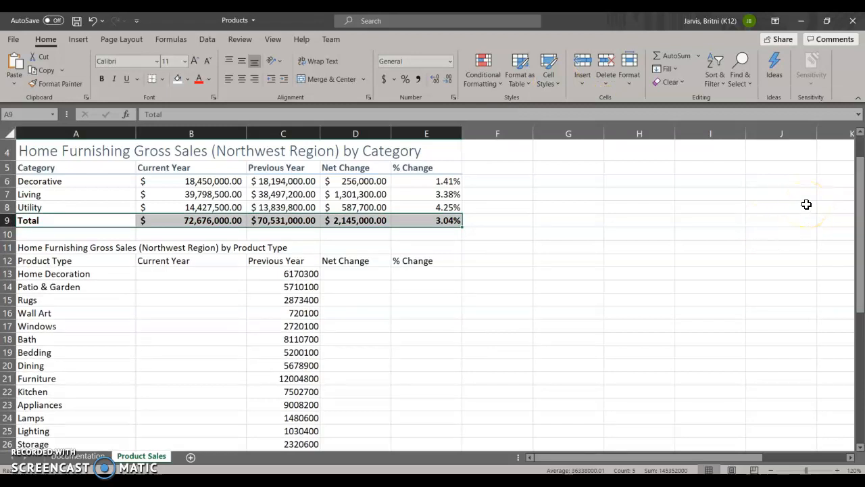
- Examine the Monthly Sales table to find the range holding Home Decoration's monthly values for the current year
{"action": "left_click", "coordinate": [165, 272]}
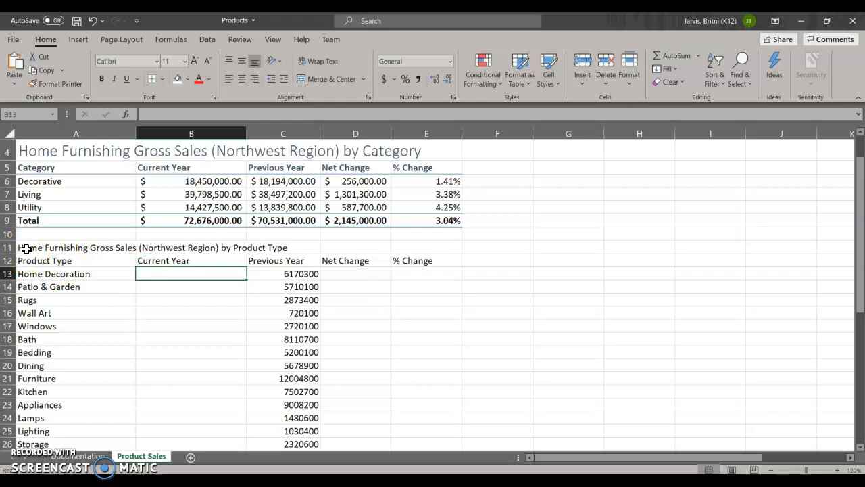
{"action": "scroll", "coordinate": [264, 433], "scroll_direction": "down", "scroll_amount": 5}
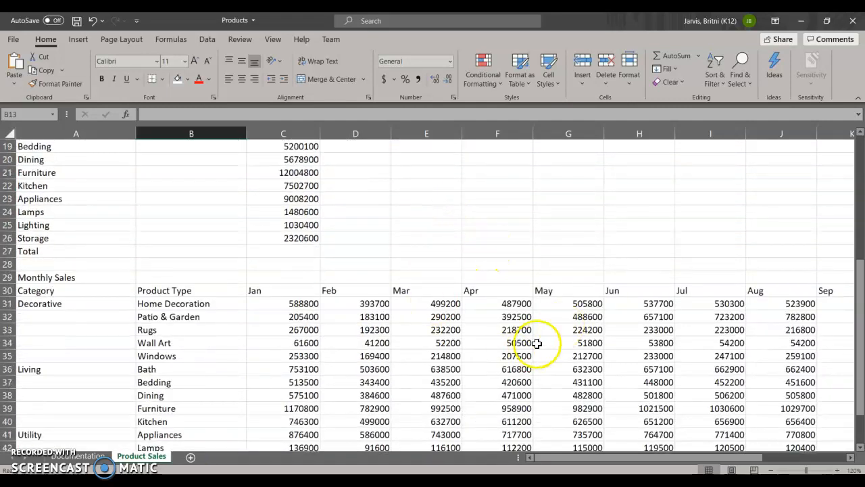
{"action": "scroll", "coordinate": [545, 358], "scroll_direction": "up", "scroll_amount": 2}
{"action": "scroll", "coordinate": [168, 339], "scroll_direction": "down", "scroll_amount": 1}
{"action": "scroll", "coordinate": [44, 365], "scroll_direction": "down", "scroll_amount": 1}
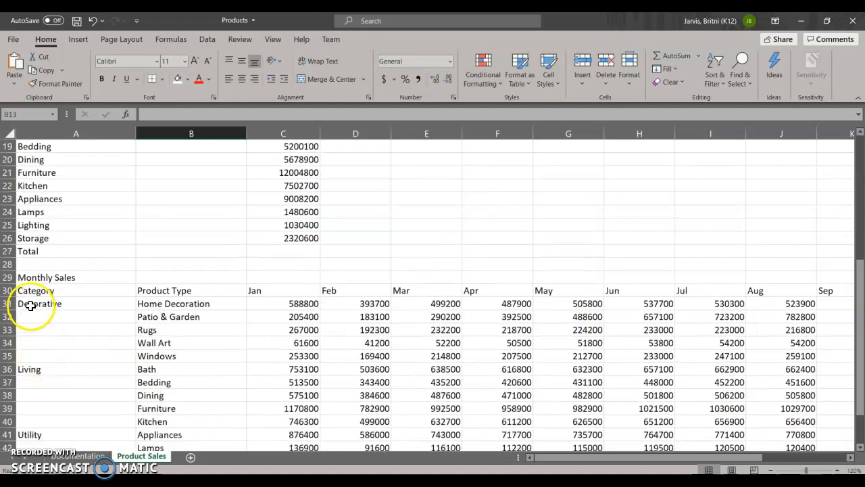
{"action": "left_click", "coordinate": [30, 306]}
{"action": "left_click", "coordinate": [32, 369]}
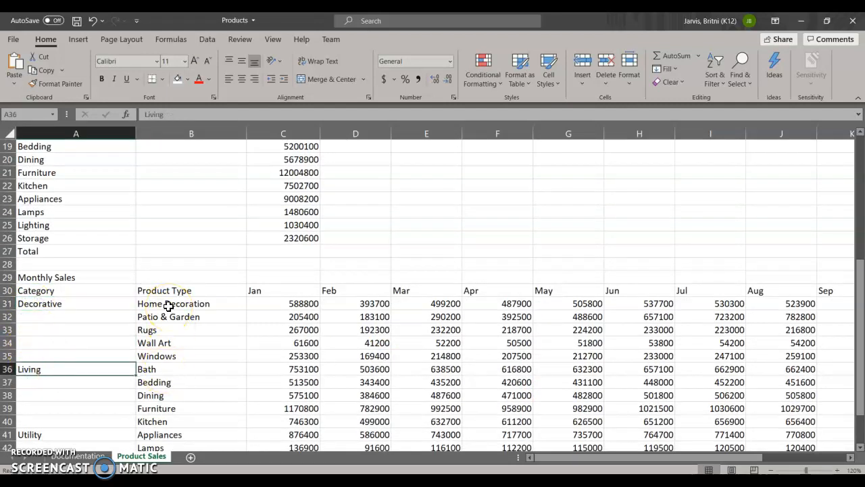
{"action": "scroll", "coordinate": [168, 305], "scroll_direction": "up", "scroll_amount": 4}
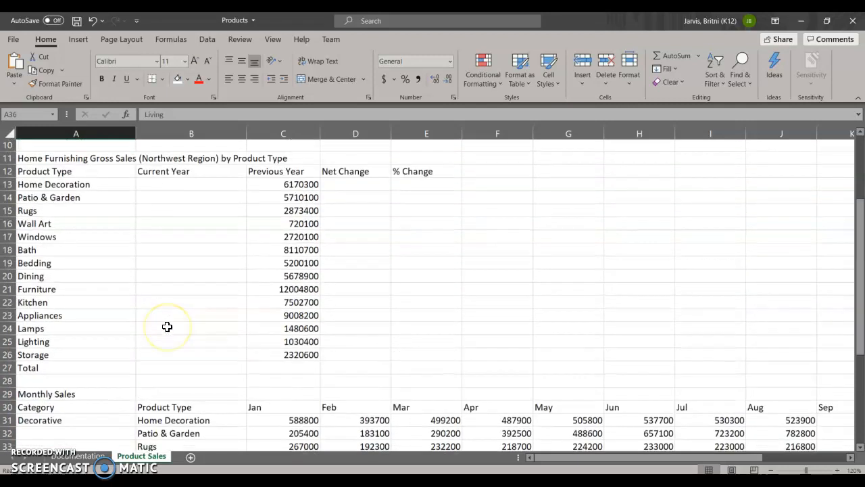
{"action": "left_click", "coordinate": [165, 224]}
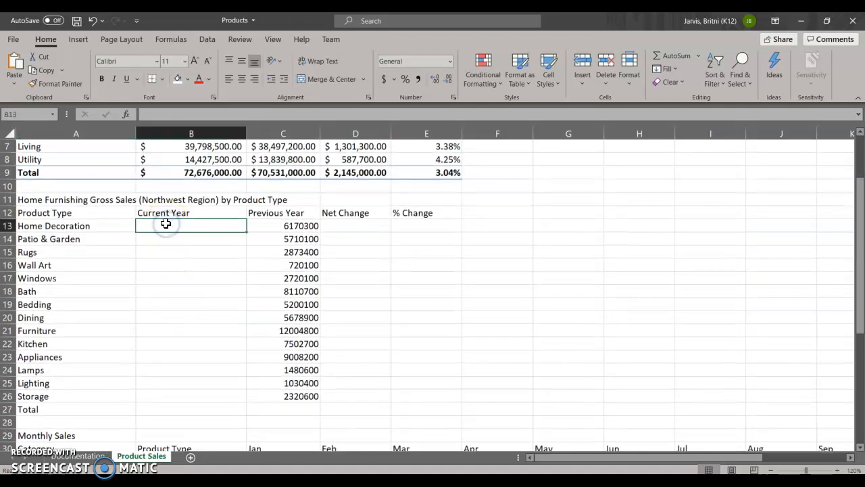
{"action": "scroll", "coordinate": [168, 237], "scroll_direction": "down", "scroll_amount": 3}
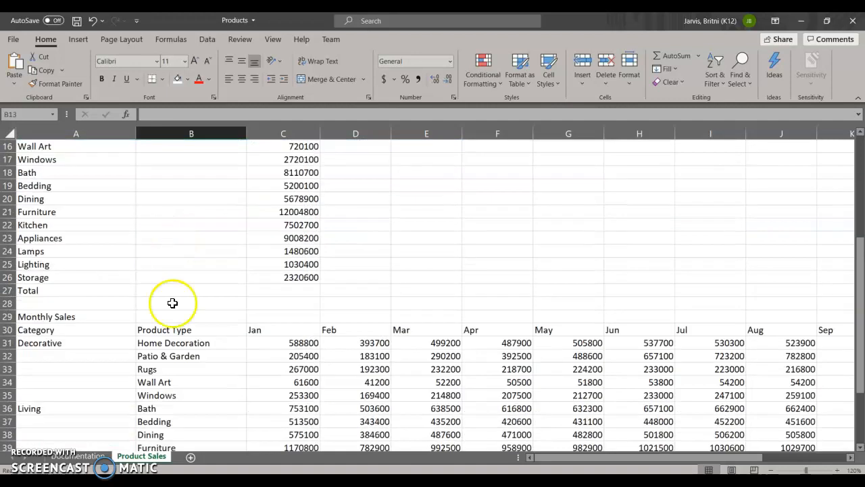
{"action": "left_click", "coordinate": [286, 343]}
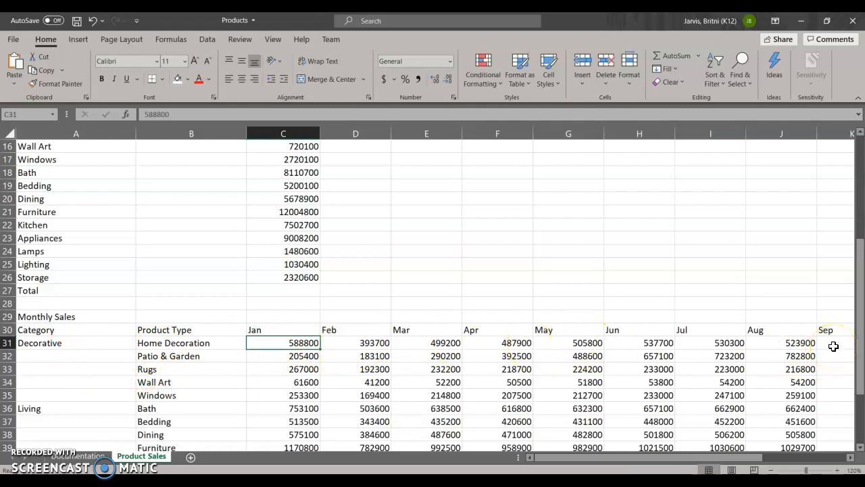
{"action": "left_click_drag", "start_coordinate": [708, 457], "coordinate": [275, 297]}
{"action": "scroll", "coordinate": [160, 330], "scroll_direction": "up", "scroll_amount": 2}
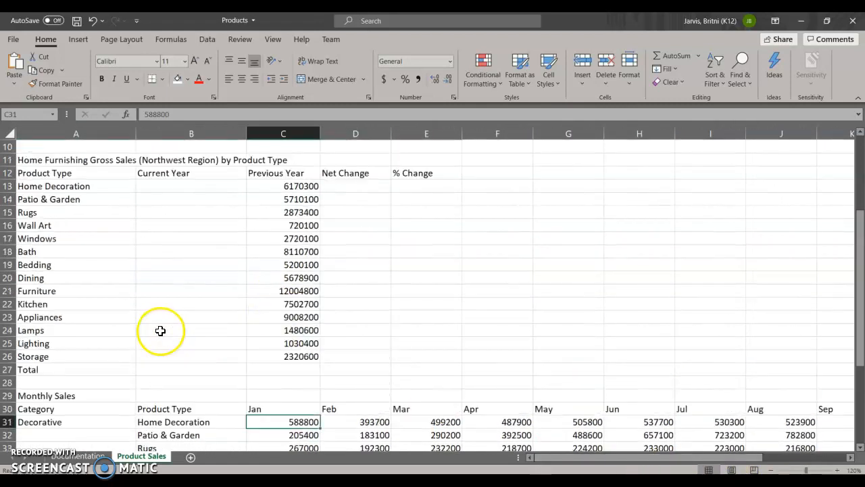
- Calculate Home Decoration's Current Year sales in B13 with the formula =SUM(C31:N31)
{"action": "left_click", "coordinate": [164, 186]}
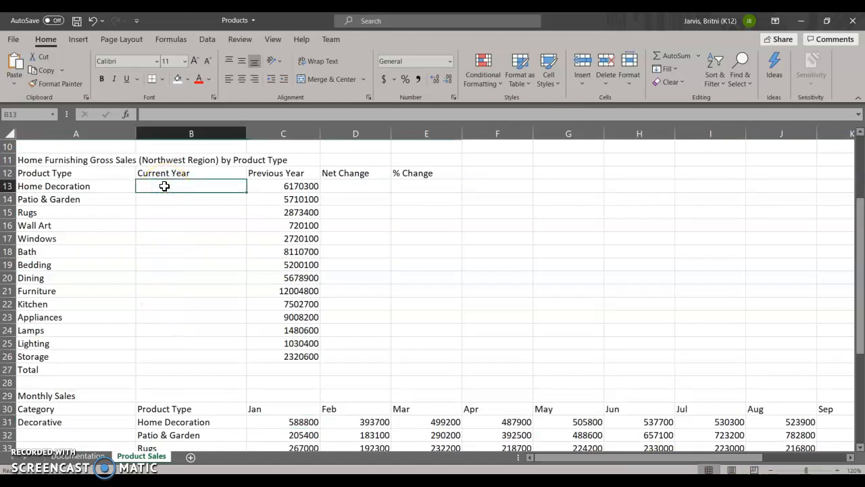
{"action": "left_click", "coordinate": [699, 57]}
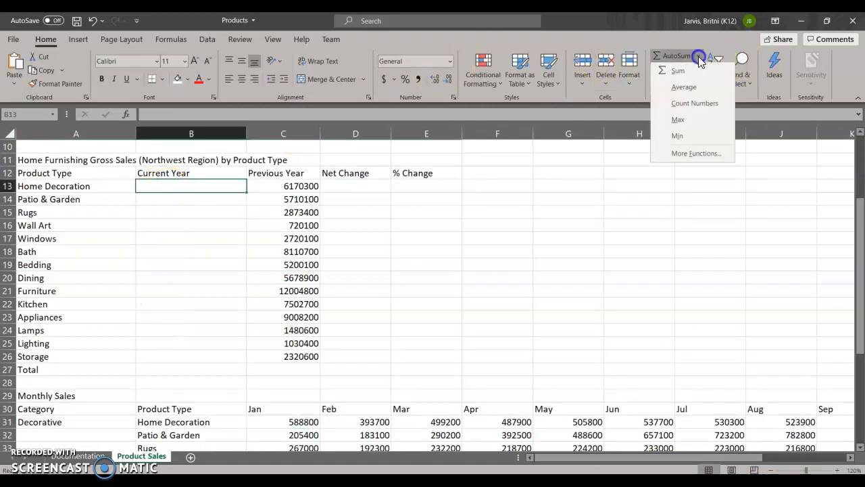
{"action": "left_click", "coordinate": [692, 69]}
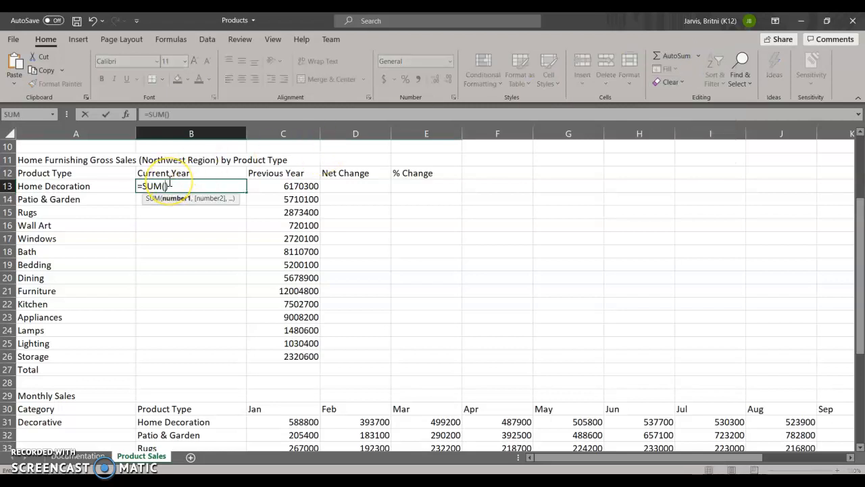
{"action": "type", "text": "C31"}
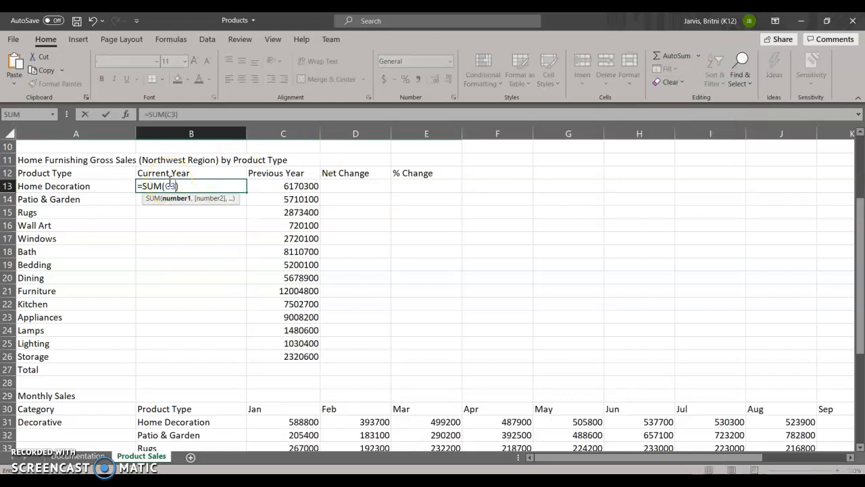
{"action": "type", "text": ":"}
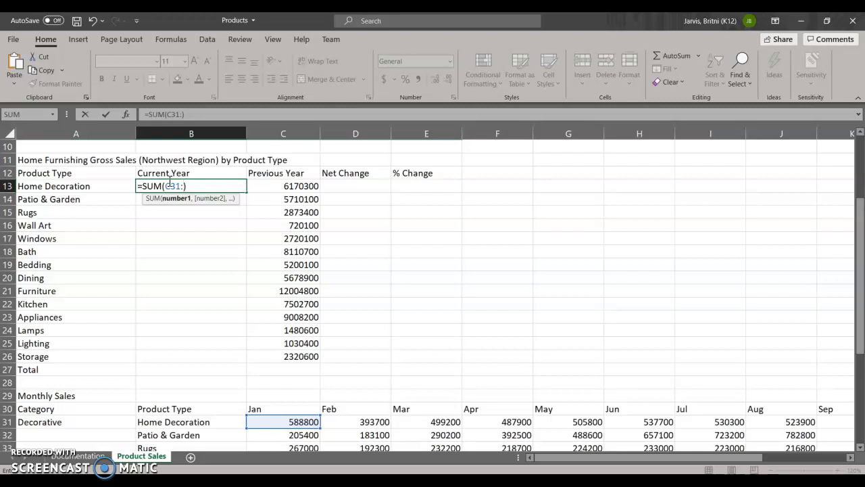
{"action": "type", "text": "N31"}
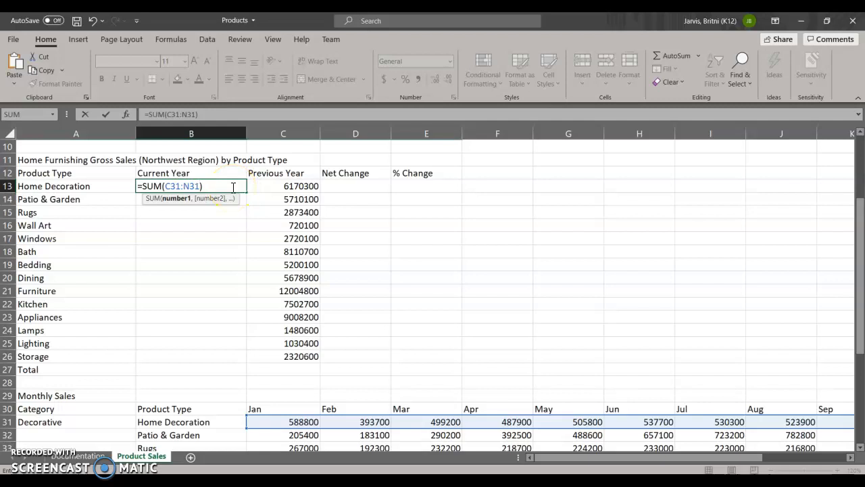
{"action": "key", "text": "Return"}
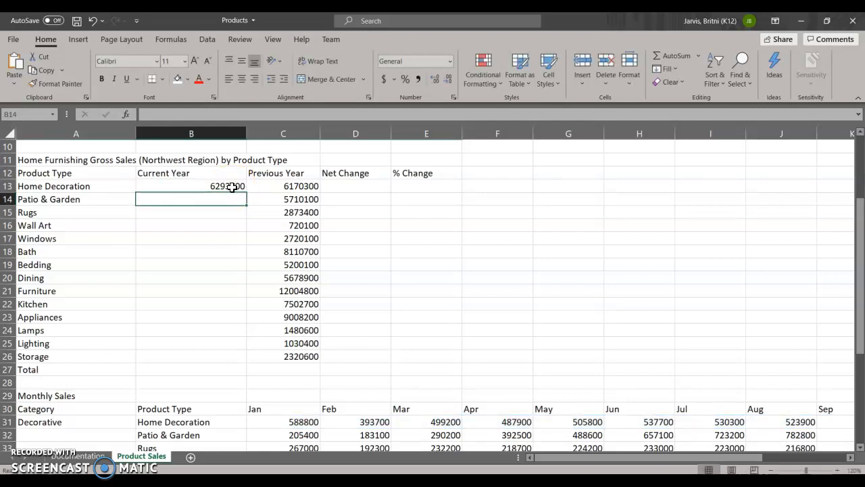
- Fill the Current Year sum formula from B13 down through the Total row in B27
{"action": "left_click", "coordinate": [230, 199]}
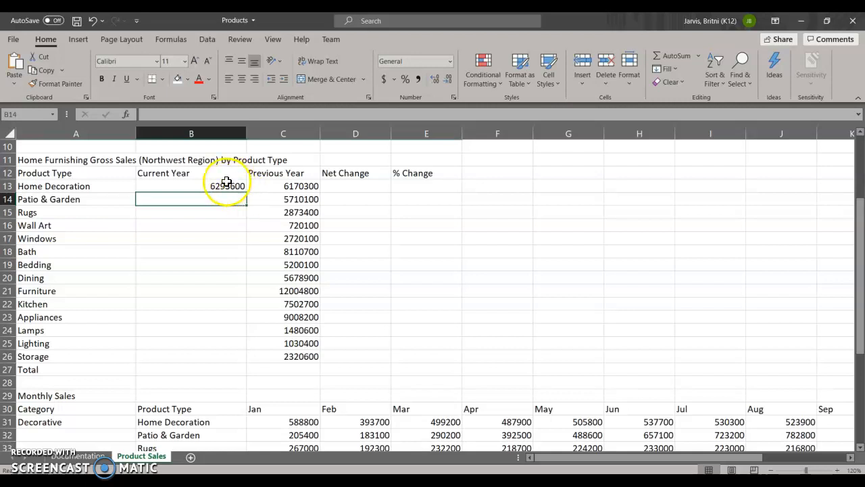
{"action": "left_click", "coordinate": [228, 183]}
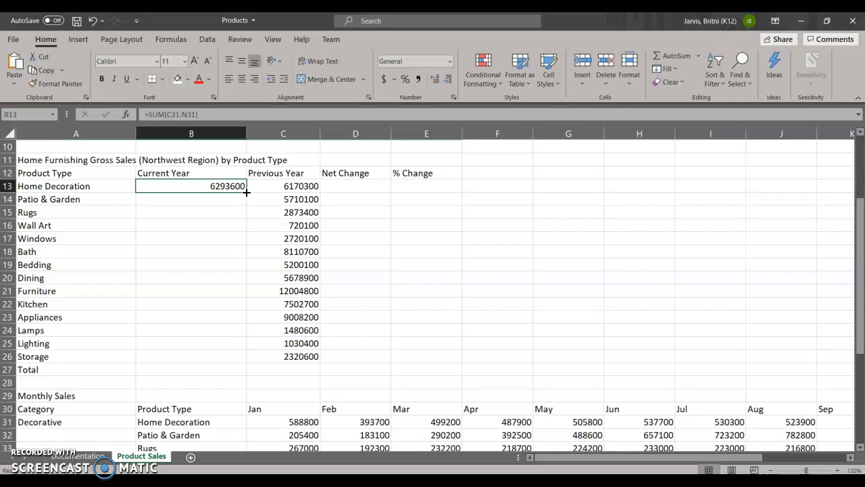
{"action": "left_click_drag", "start_coordinate": [246, 192], "coordinate": [246, 371]}
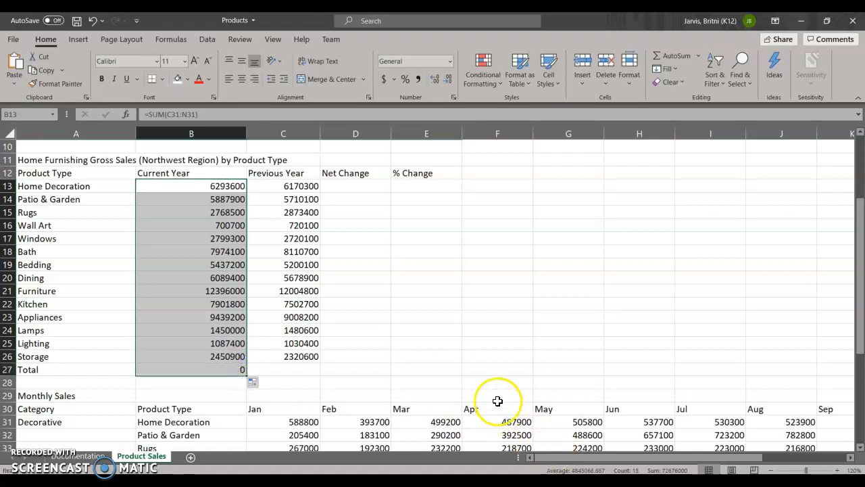
{"action": "left_click", "coordinate": [232, 367]}
{"action": "left_click", "coordinate": [239, 355]}
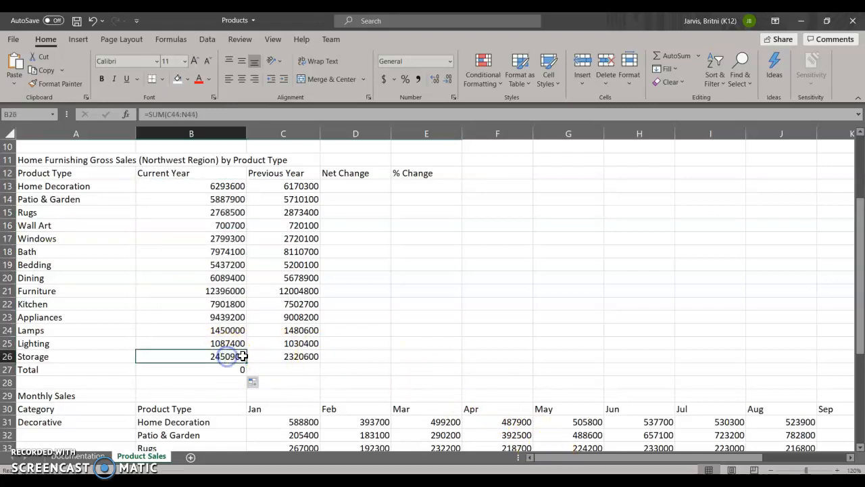
{"action": "left_click", "coordinate": [223, 187]}
{"action": "left_click_drag", "start_coordinate": [245, 192], "coordinate": [268, 378]}
- Replace the formula in the product type table's Total cell B27 with the AutoSum formula =SUM(B13:B26)
{"action": "left_click", "coordinate": [203, 299]}
{"action": "left_click", "coordinate": [196, 370]}
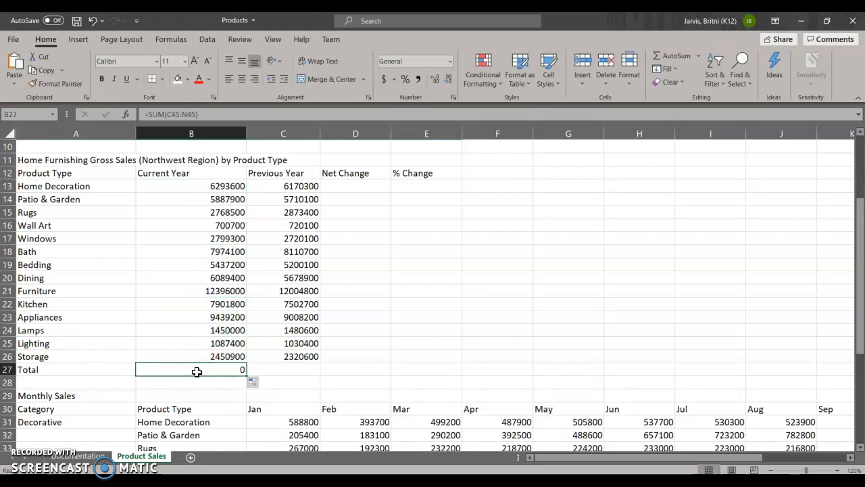
{"action": "left_click", "coordinate": [199, 198]}
{"action": "left_click", "coordinate": [206, 366]}
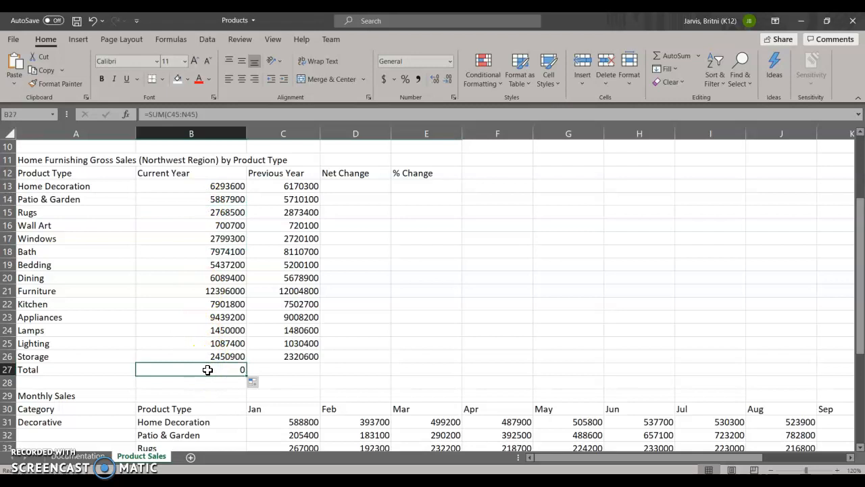
{"action": "left_click", "coordinate": [666, 56]}
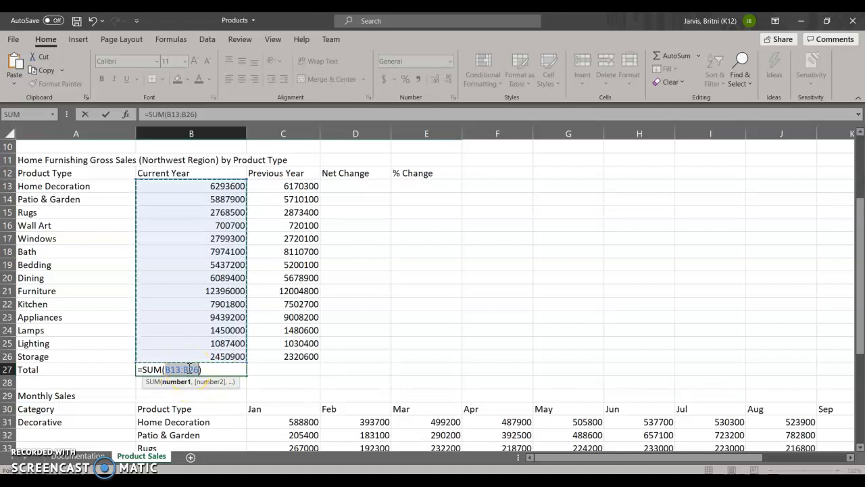
{"action": "key", "text": "Return"}
{"action": "left_click", "coordinate": [188, 368]}
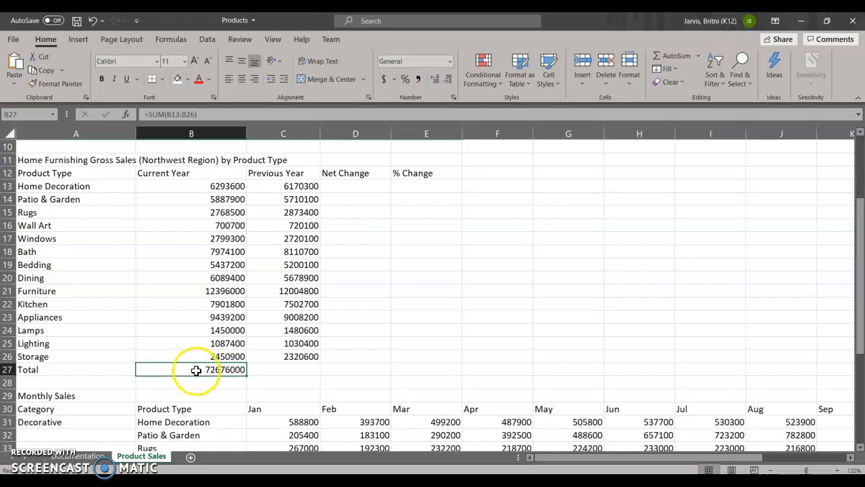
- Fill the Total formula from B27 across to the Previous Year column in C27
{"action": "left_click", "coordinate": [273, 369]}
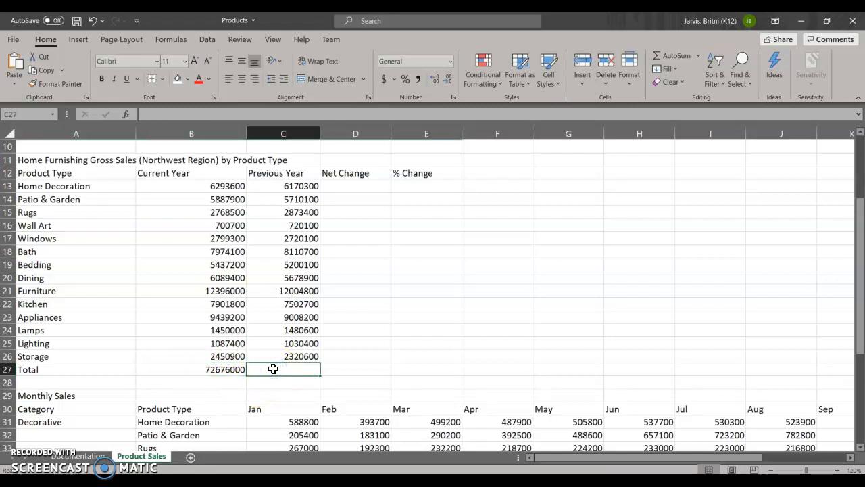
{"action": "left_click", "coordinate": [227, 372]}
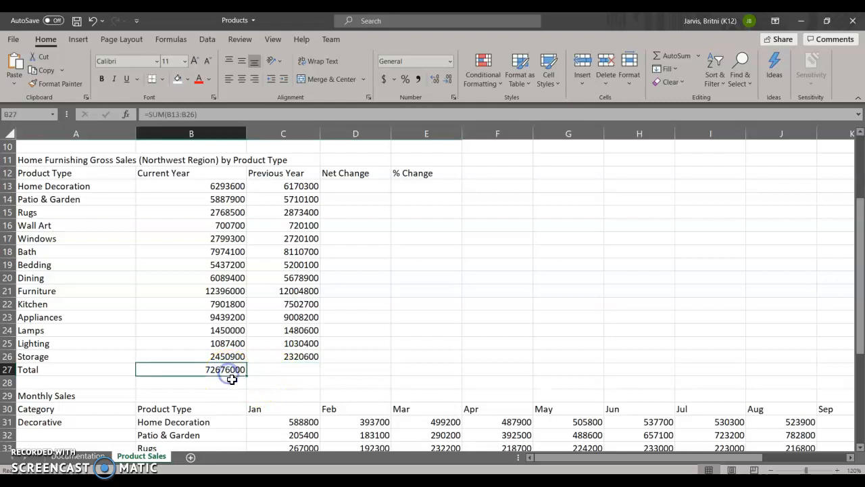
{"action": "left_click_drag", "start_coordinate": [246, 376], "coordinate": [305, 379]}
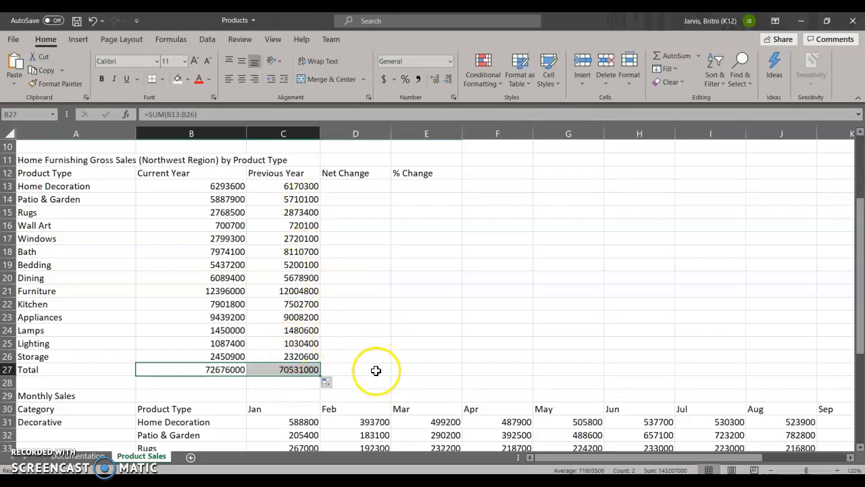
- Calculate Home Decoration's Net Change in D13 with the formula =B13-C13 and fill it down through the Total row in D27
{"action": "left_click", "coordinate": [359, 184]}
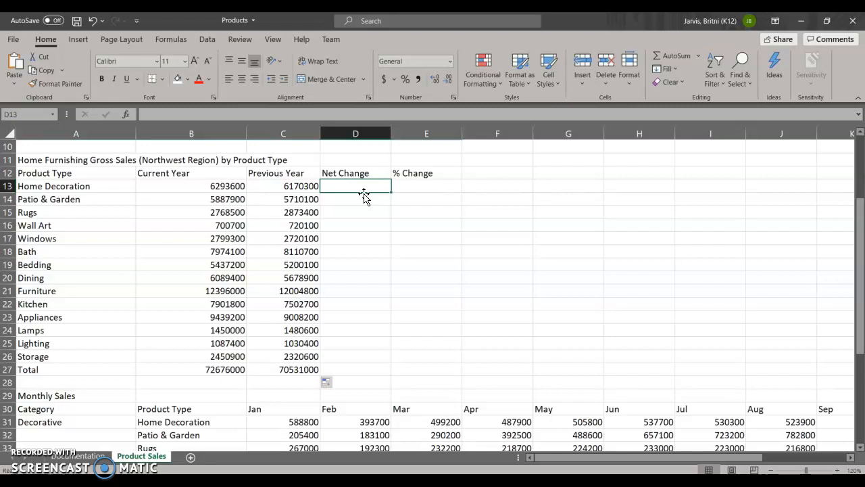
{"action": "type", "text": "="}
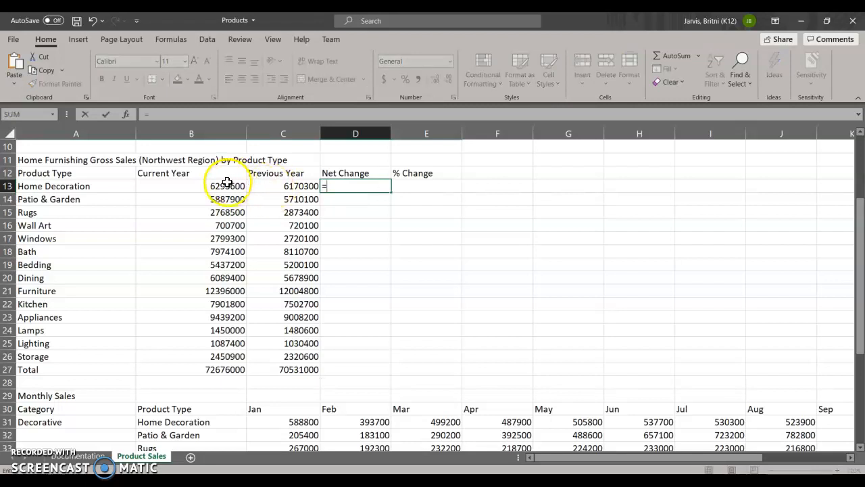
{"action": "left_click", "coordinate": [227, 182]}
{"action": "type", "text": "-"}
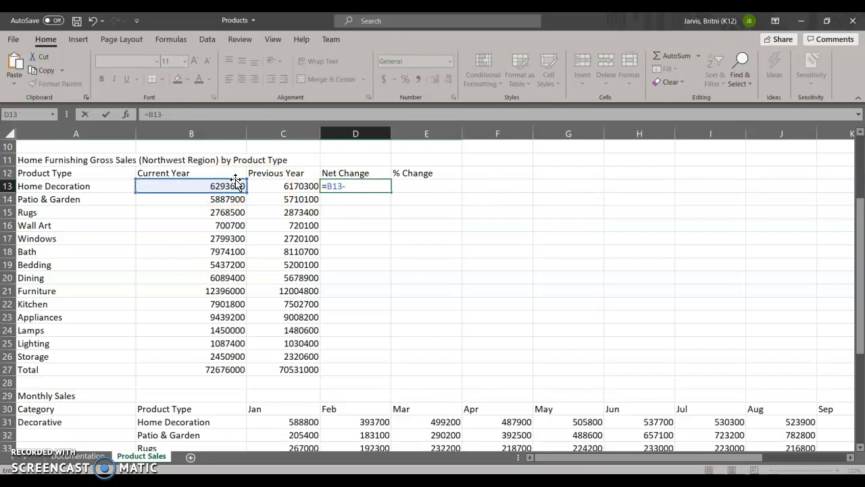
{"action": "left_click", "coordinate": [261, 188]}
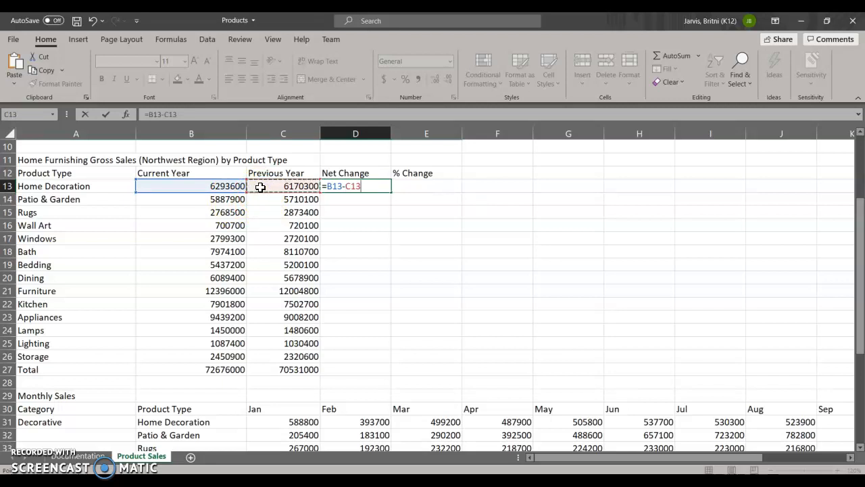
{"action": "key", "text": "Return"}
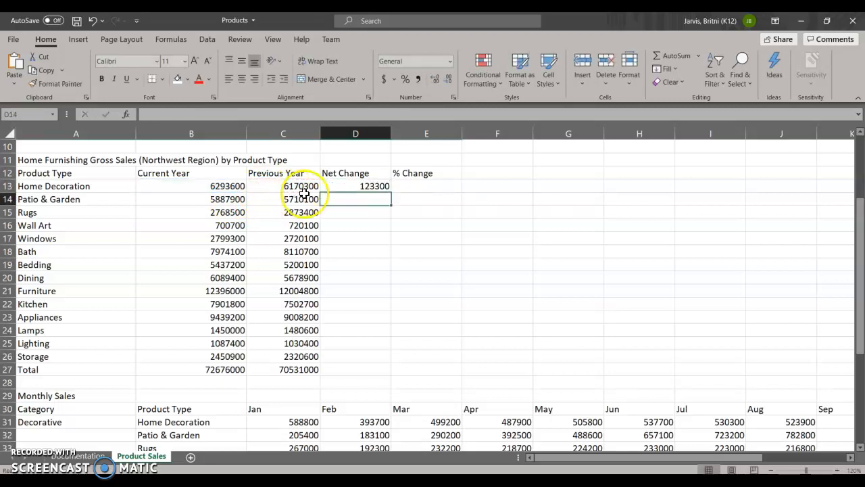
{"action": "left_click", "coordinate": [335, 186]}
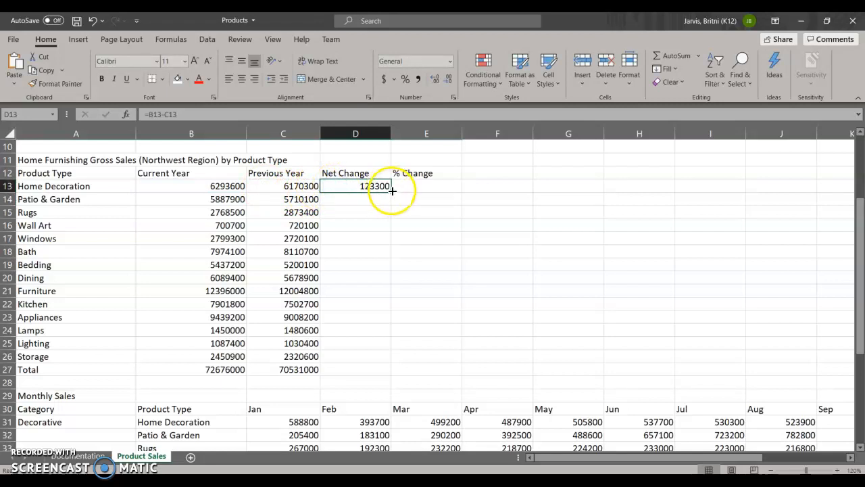
{"action": "left_click_drag", "start_coordinate": [391, 191], "coordinate": [371, 378]}
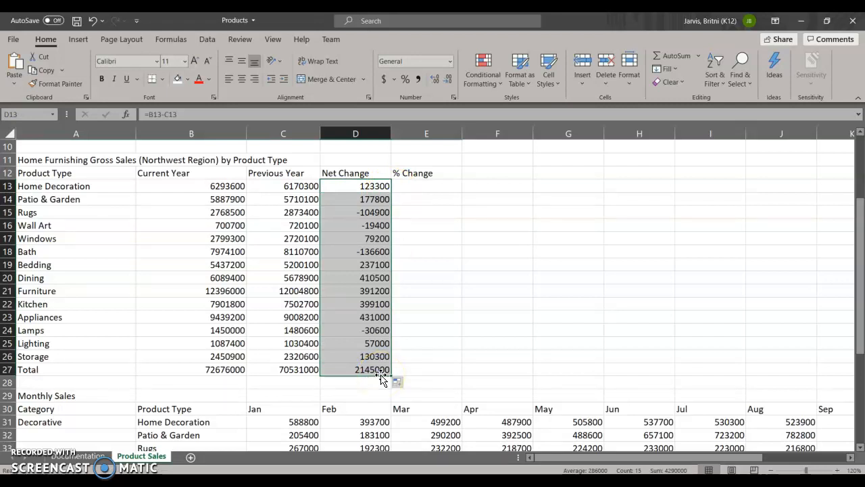
- Calculate Home Decoration's % Change in E13 with the formula =D13/C13
{"action": "left_click", "coordinate": [420, 186]}
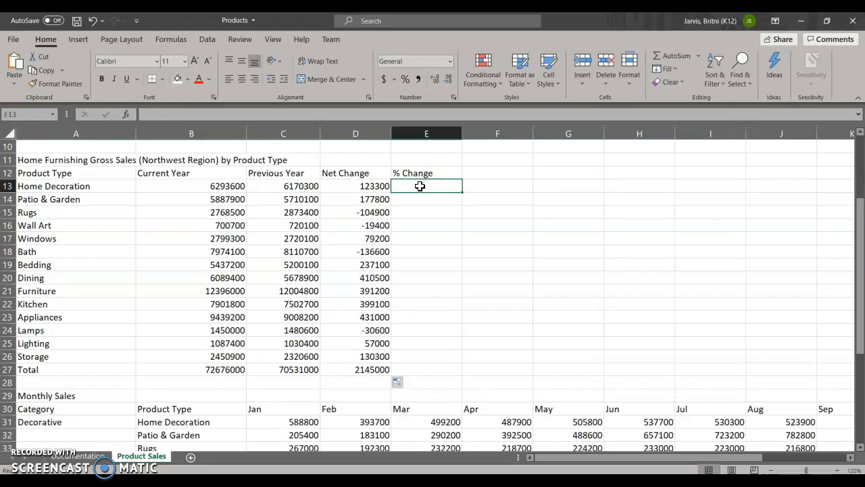
{"action": "type", "text": "="}
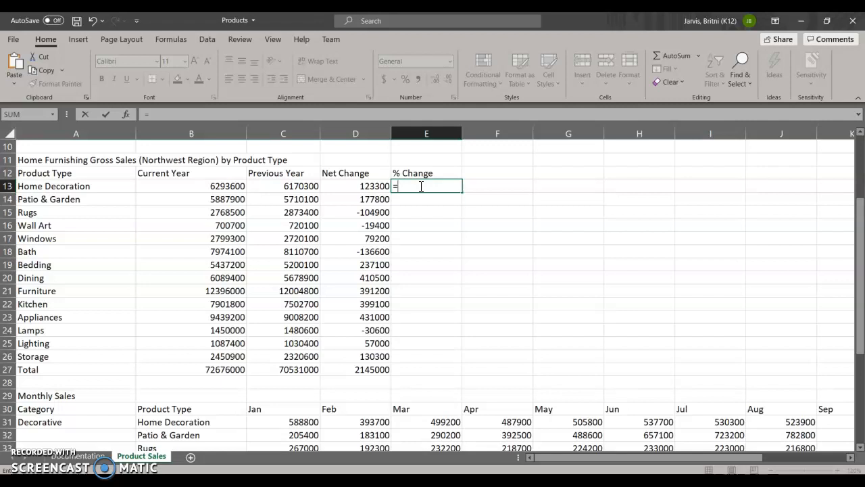
{"action": "left_click", "coordinate": [348, 184]}
{"action": "type", "text": "/"}
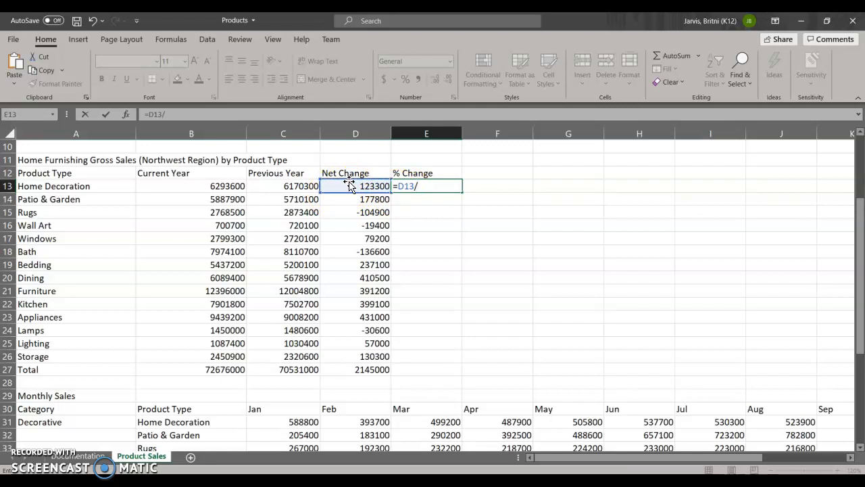
{"action": "left_click", "coordinate": [296, 184]}
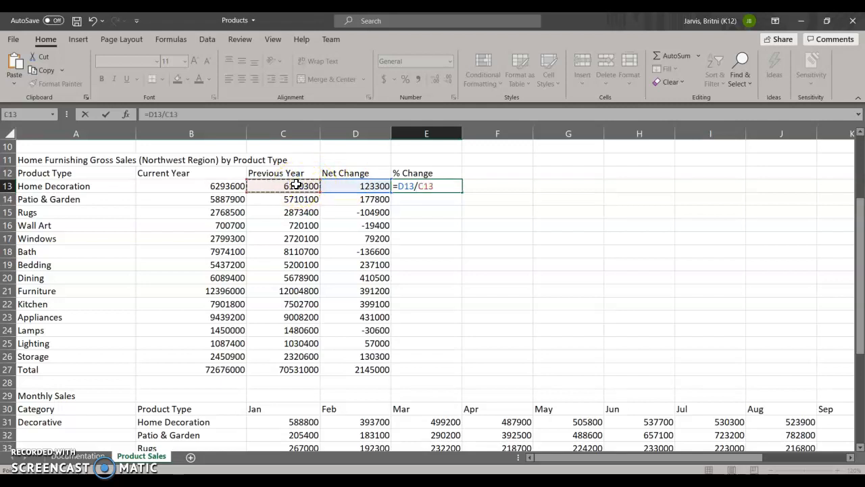
{"action": "key", "text": "Return"}
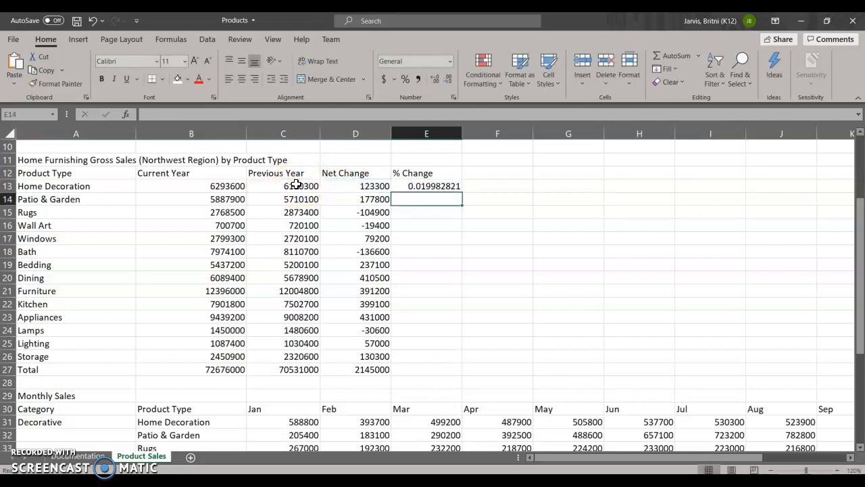
- Fill the % Change formula from E13 down through E27 and apply the Percentage format to the range
{"action": "left_click", "coordinate": [438, 185]}
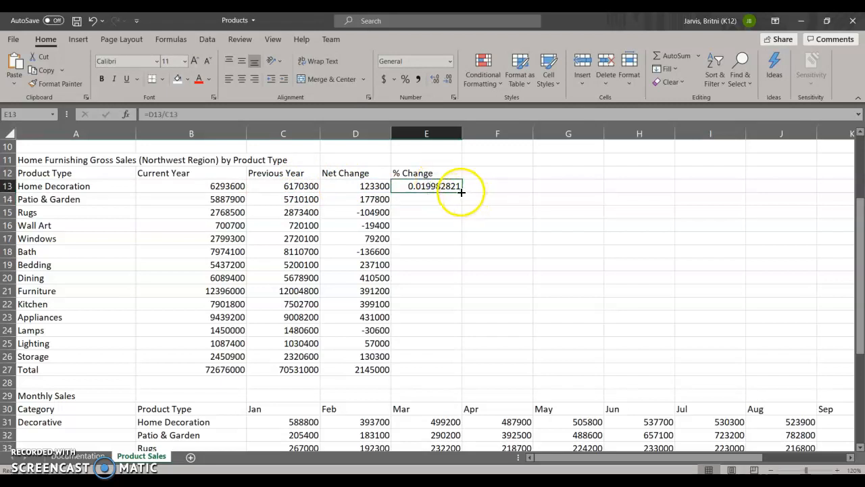
{"action": "left_click_drag", "start_coordinate": [461, 199], "coordinate": [448, 381]}
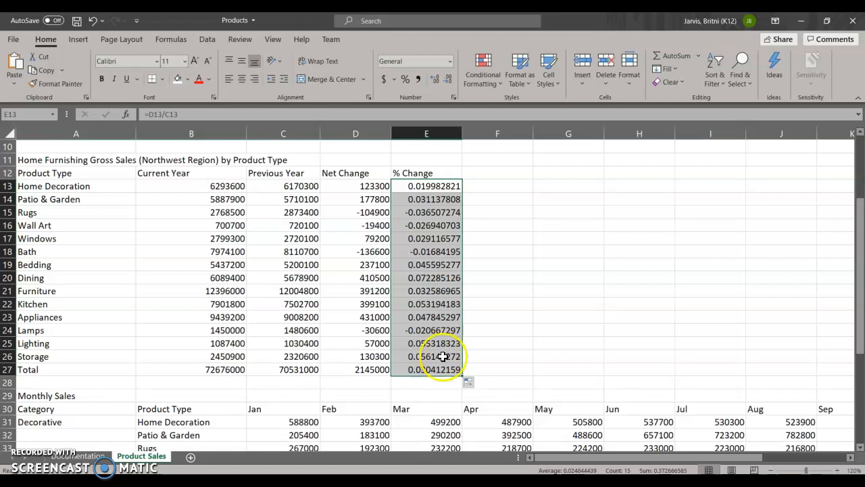
{"action": "left_click", "coordinate": [405, 79]}
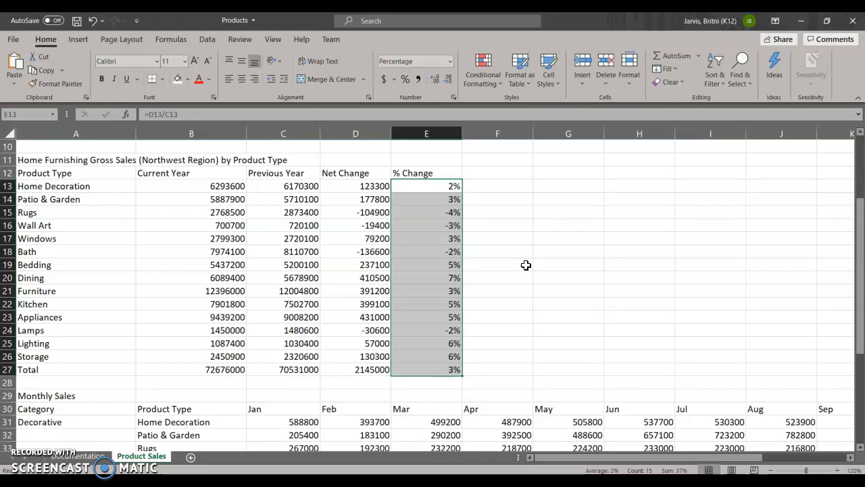
- Apply the Accounting number format to the Current Year, Previous Year and Net Change values in B13:D27
{"action": "left_click", "coordinate": [202, 187]}
{"action": "left_click_drag", "start_coordinate": [275, 188], "coordinate": [347, 367]}
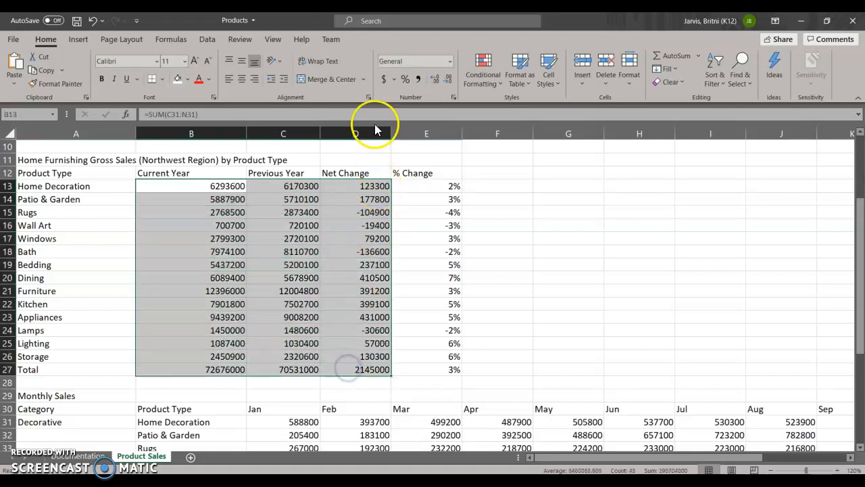
{"action": "left_click", "coordinate": [383, 79]}
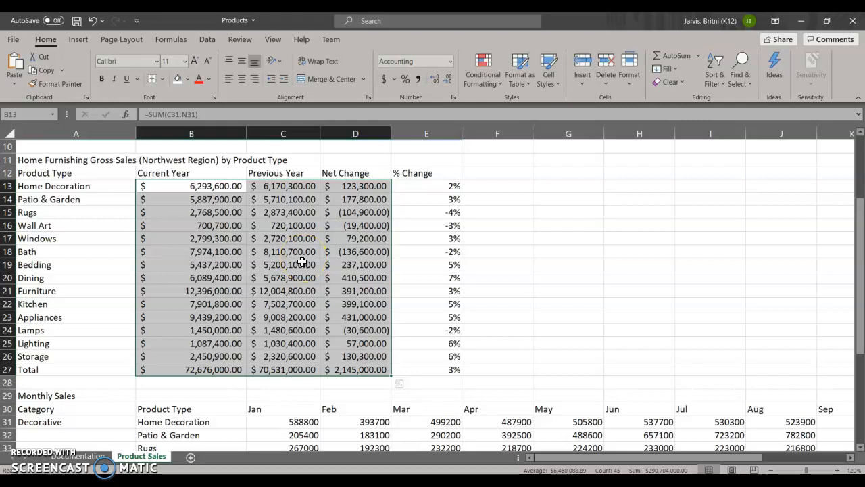
{"action": "left_click", "coordinate": [339, 291]}
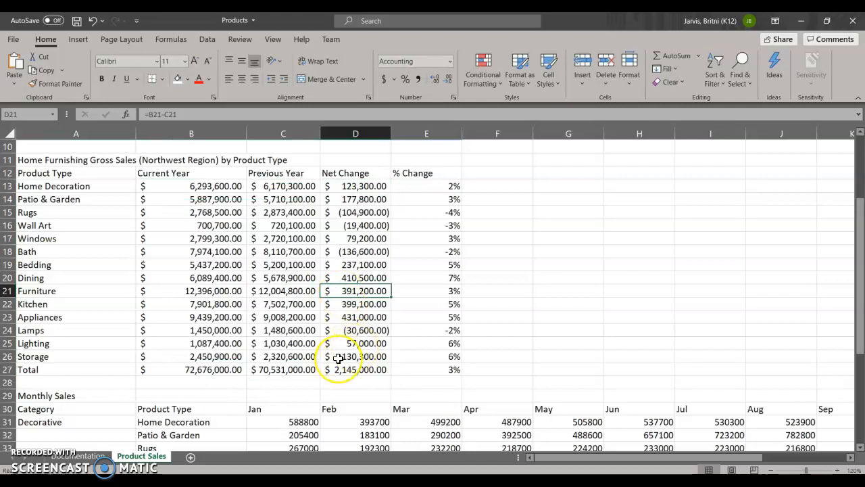
- Copy the category table title's formatting from A4 to the product type table title in A11:C11 with Format Painter
{"action": "scroll", "coordinate": [338, 355], "scroll_direction": "up", "scroll_amount": 3}
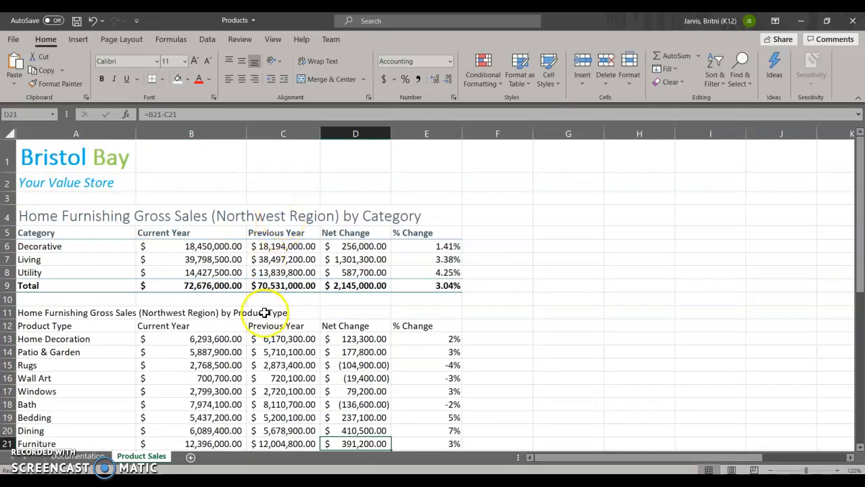
{"action": "left_click", "coordinate": [30, 217]}
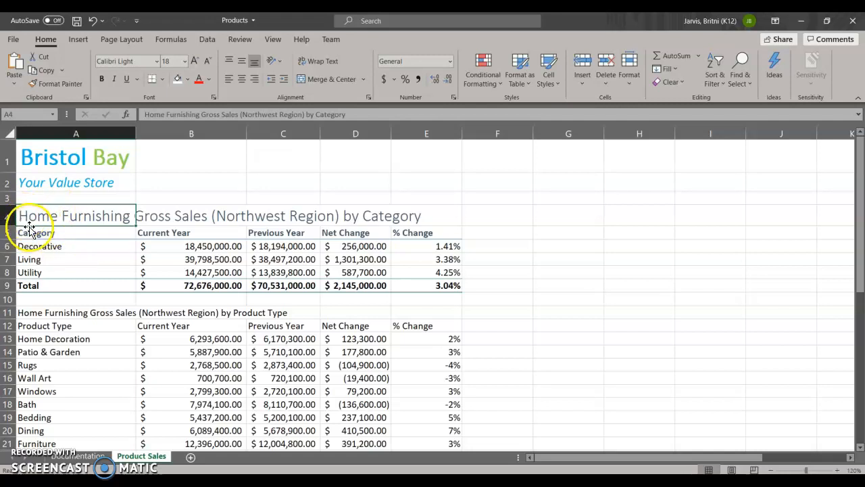
{"action": "left_click", "coordinate": [51, 82]}
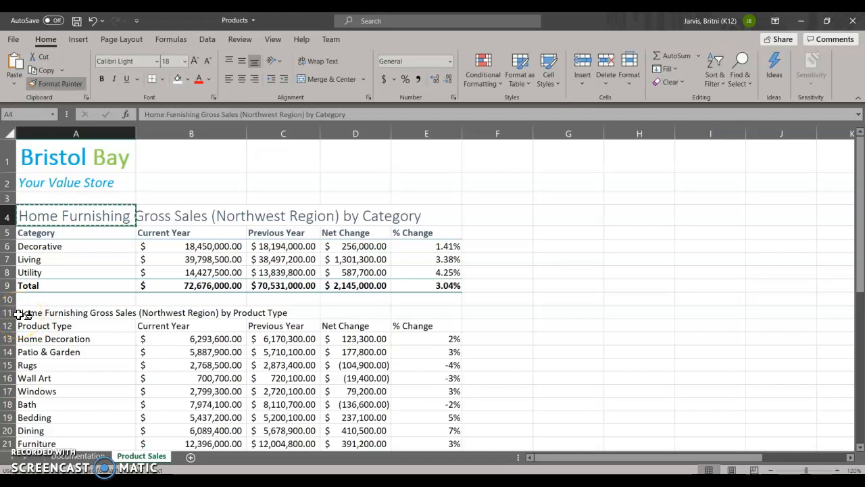
{"action": "left_click_drag", "start_coordinate": [19, 313], "coordinate": [278, 318]}
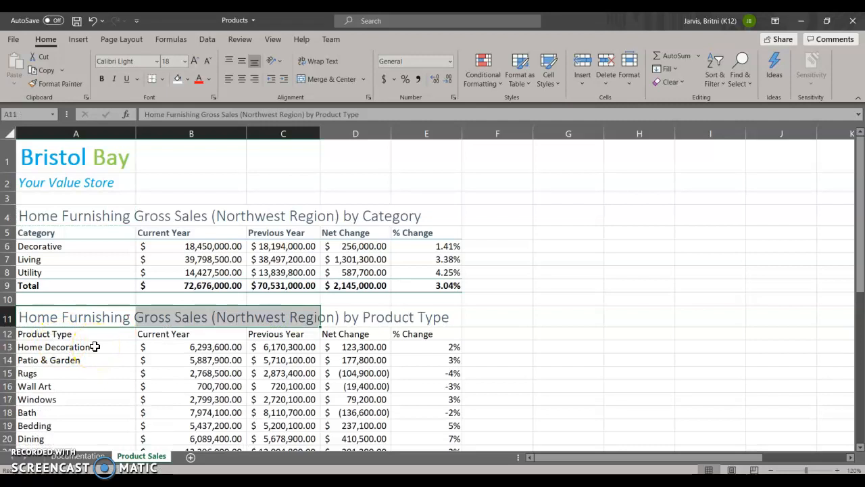
{"action": "left_click", "coordinate": [73, 317]}
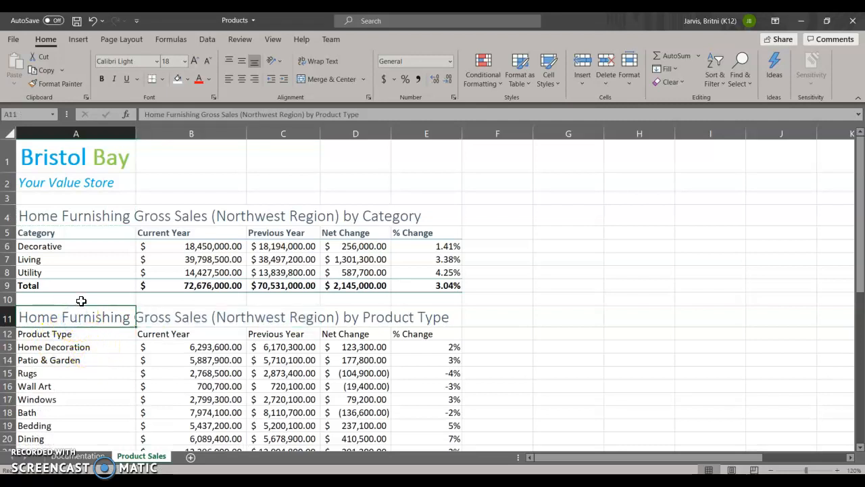
- Copy the category table's header row formatting from A5:E5 to the product type headers in A12:E12 with Format Painter
{"action": "scroll", "coordinate": [78, 298], "scroll_direction": "down", "scroll_amount": 1}
{"action": "scroll", "coordinate": [53, 223], "scroll_direction": "up", "scroll_amount": 1}
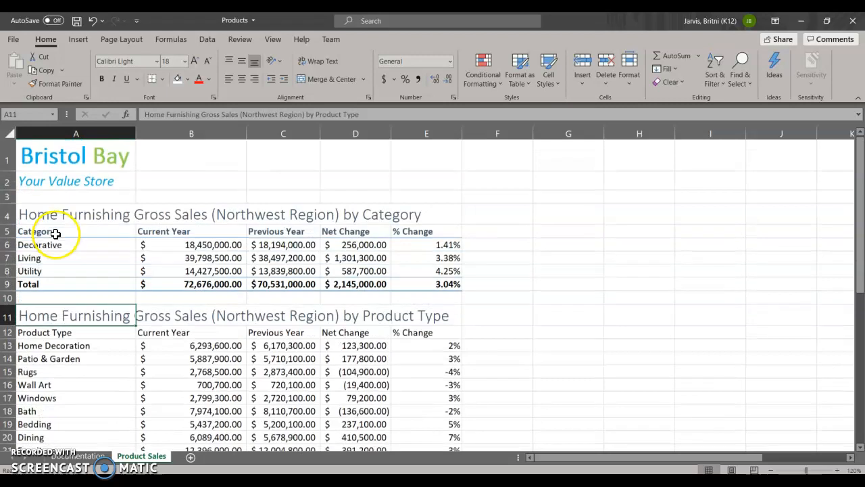
{"action": "left_click", "coordinate": [29, 233]}
{"action": "left_click_drag", "start_coordinate": [30, 233], "coordinate": [422, 231]}
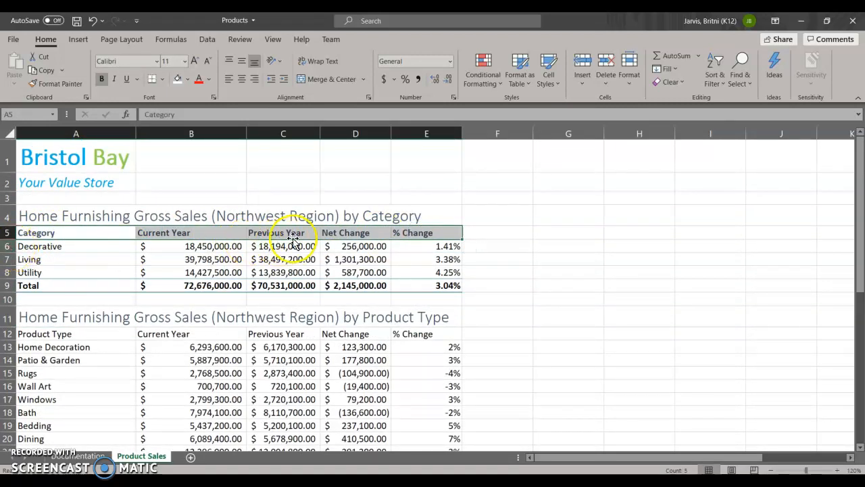
{"action": "left_click", "coordinate": [54, 84]}
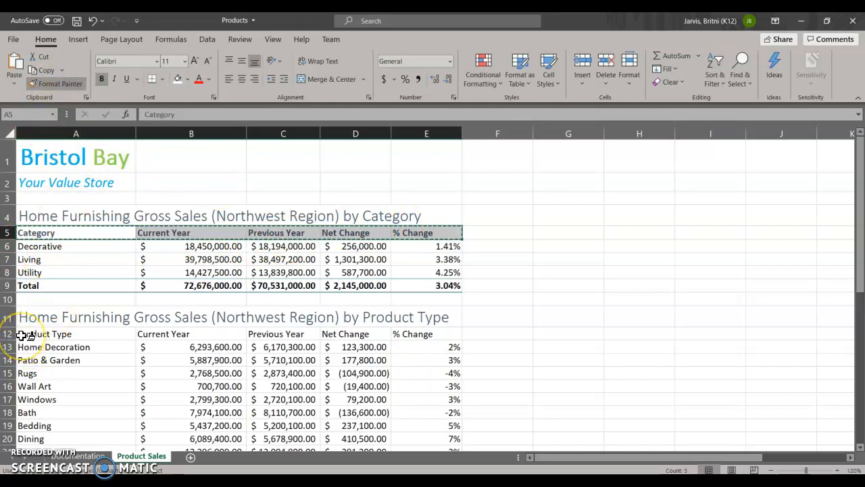
{"action": "left_click_drag", "start_coordinate": [23, 332], "coordinate": [416, 330]}
- Copy the category table's Total row formatting from A9:E9 to the product type Total row in A27:E27 with Format Painter
{"action": "scroll", "coordinate": [417, 331], "scroll_direction": "down", "scroll_amount": 1}
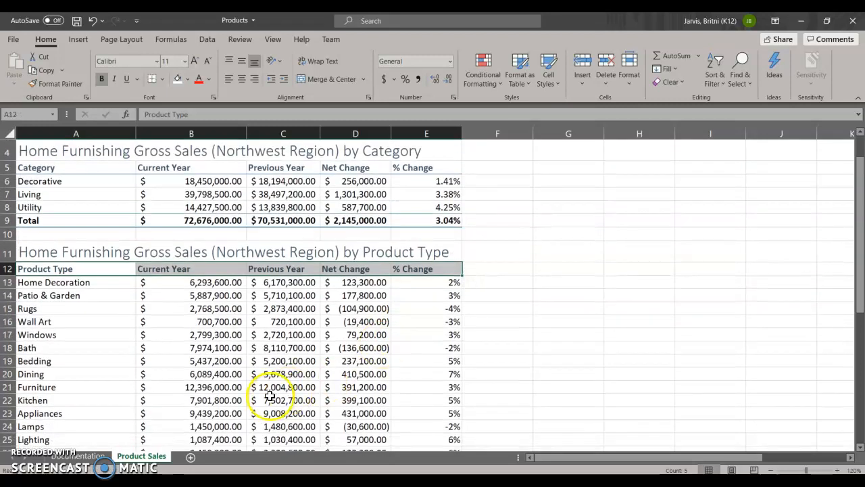
{"action": "left_click_drag", "start_coordinate": [23, 220], "coordinate": [427, 227]}
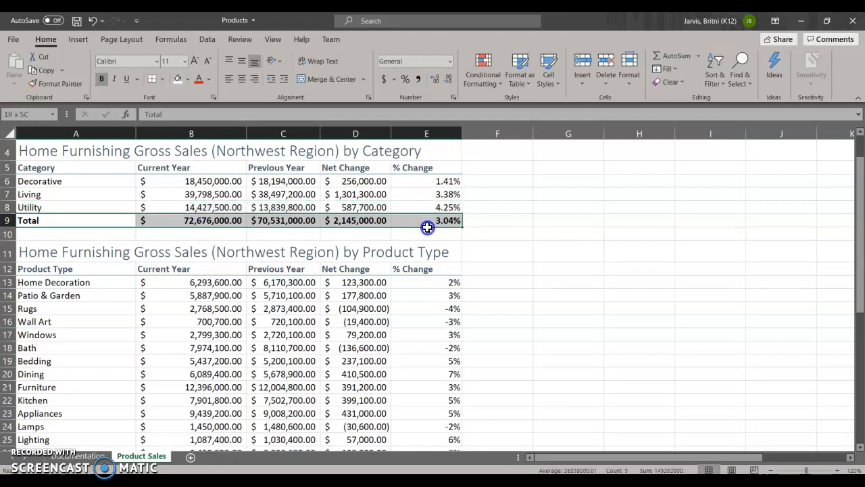
{"action": "left_click", "coordinate": [67, 84]}
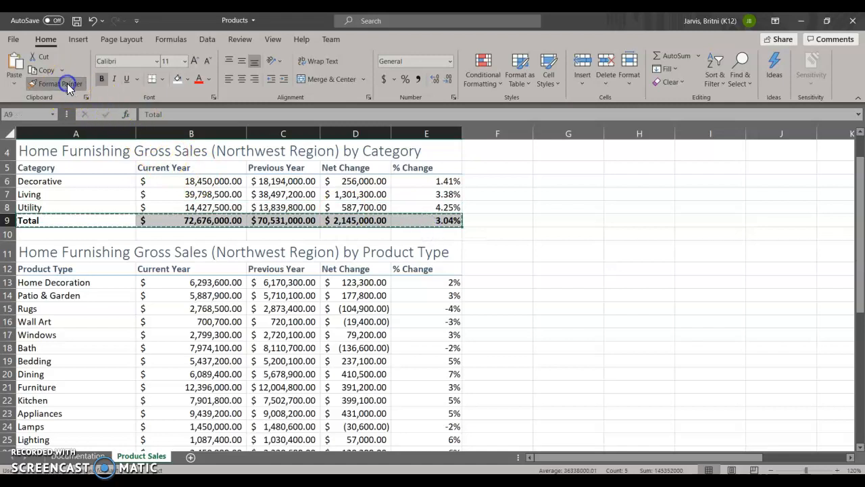
{"action": "scroll", "coordinate": [58, 169], "scroll_direction": "down", "scroll_amount": 2}
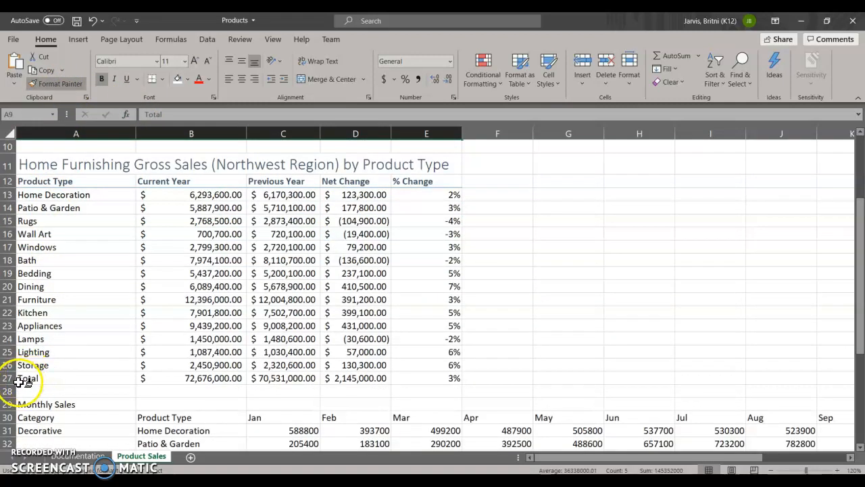
{"action": "left_click_drag", "start_coordinate": [25, 380], "coordinate": [440, 377]}
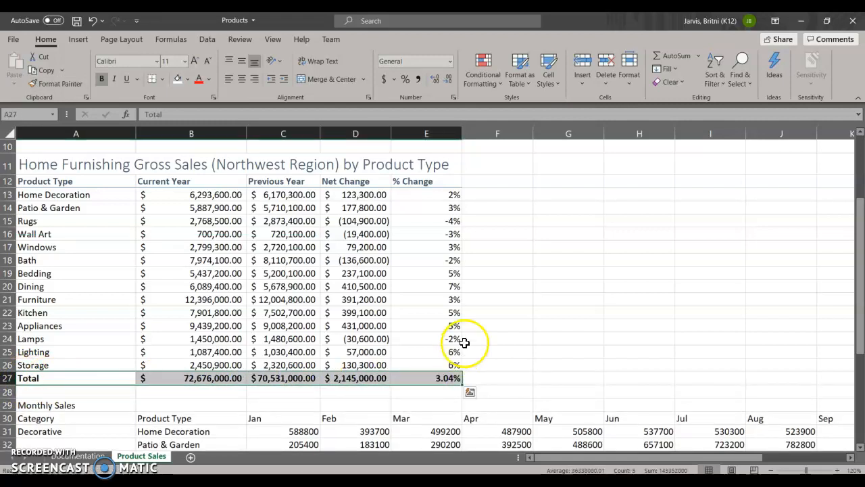
{"action": "left_click", "coordinate": [491, 327]}
- Examine the Conditional Formatting options, including Highlight Cells Rules, Top/Bottom Rules, Data Bars, Icon Sets, New Rule and Clear Rules
{"action": "scroll", "coordinate": [470, 363], "scroll_direction": "down", "scroll_amount": 1}
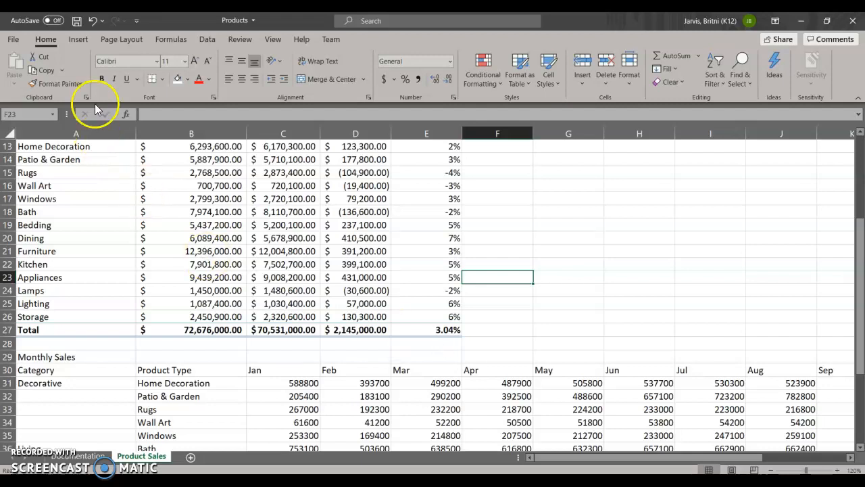
{"action": "left_click", "coordinate": [501, 82]}
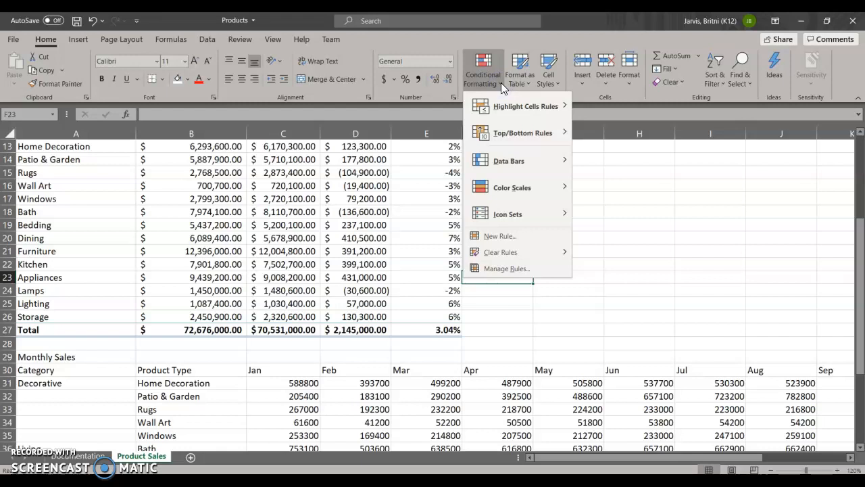
{"action": "left_click", "coordinate": [508, 110]}
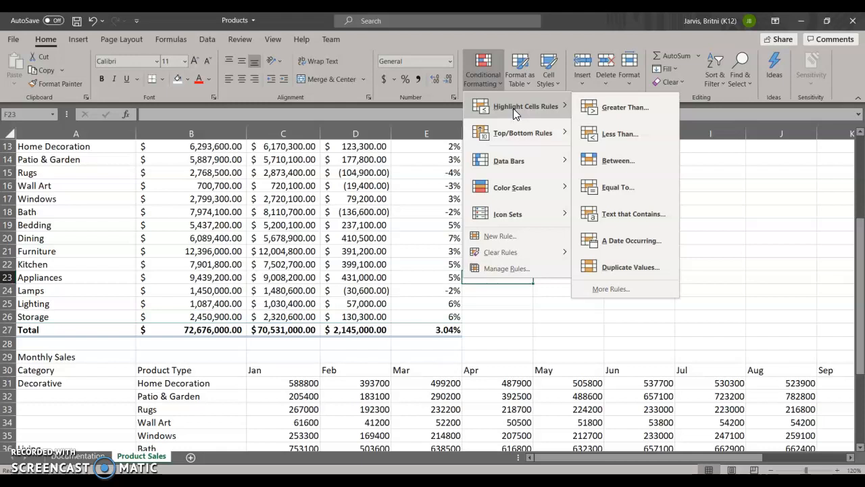
{"action": "left_click", "coordinate": [521, 131]}
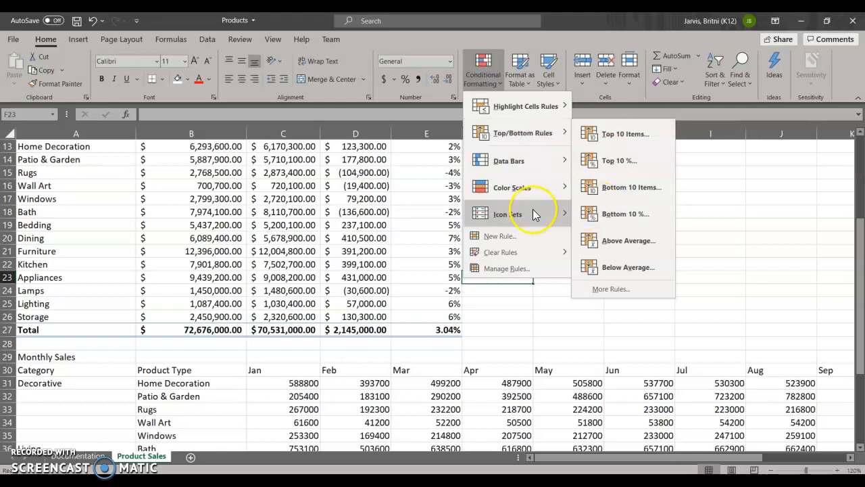
{"action": "mouse_move", "coordinate": [516, 165]}
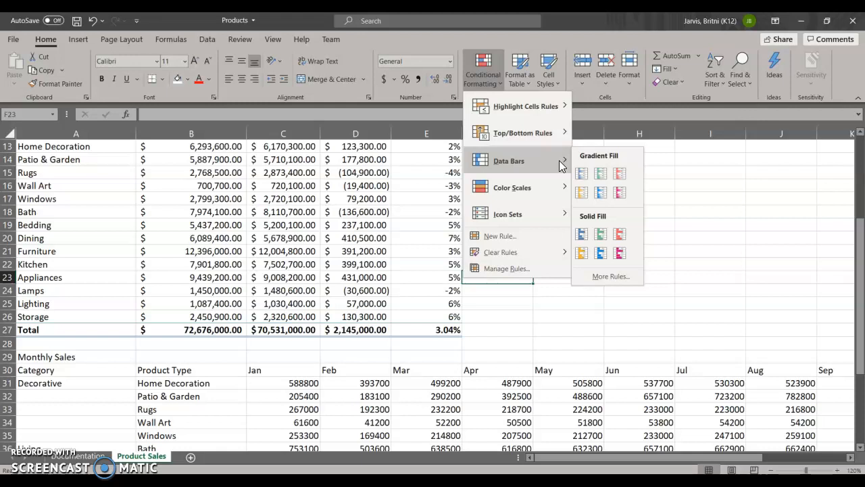
{"action": "left_click", "coordinate": [609, 174]}
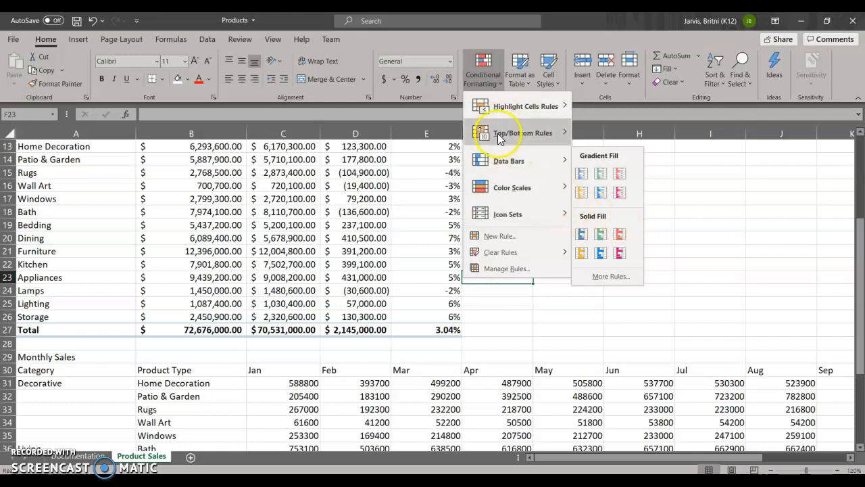
{"action": "left_click", "coordinate": [495, 216]}
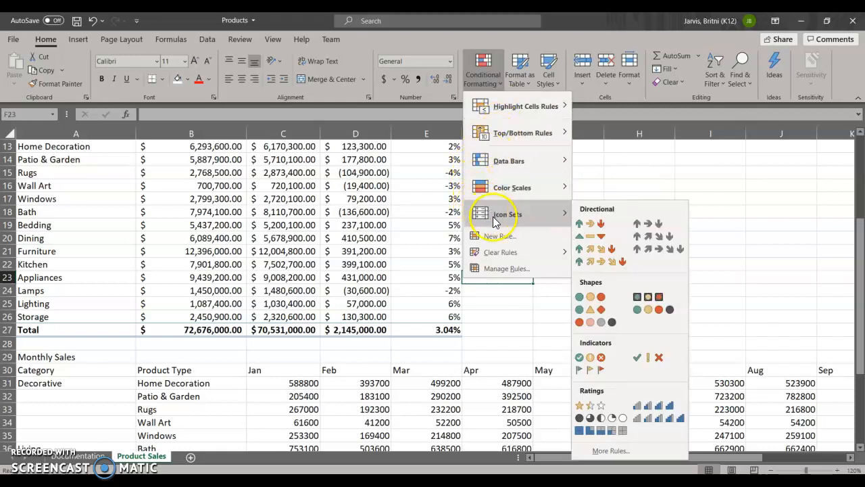
{"action": "left_click", "coordinate": [500, 238]}
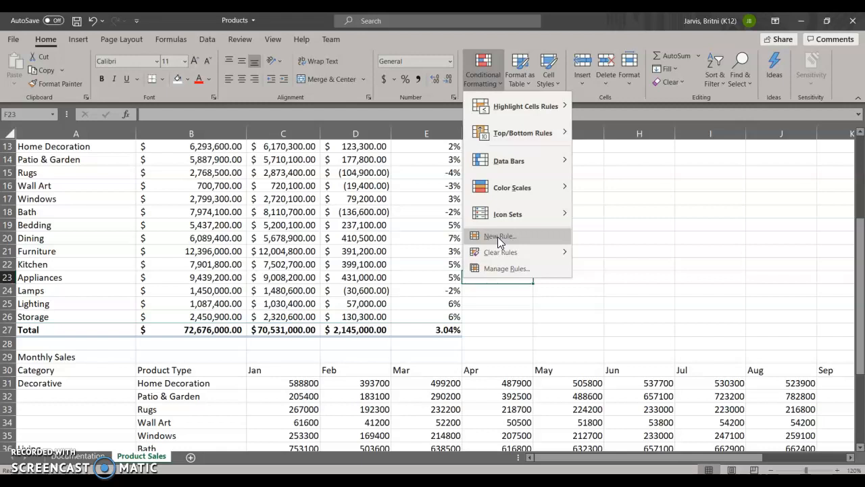
{"action": "left_click", "coordinate": [500, 252]}
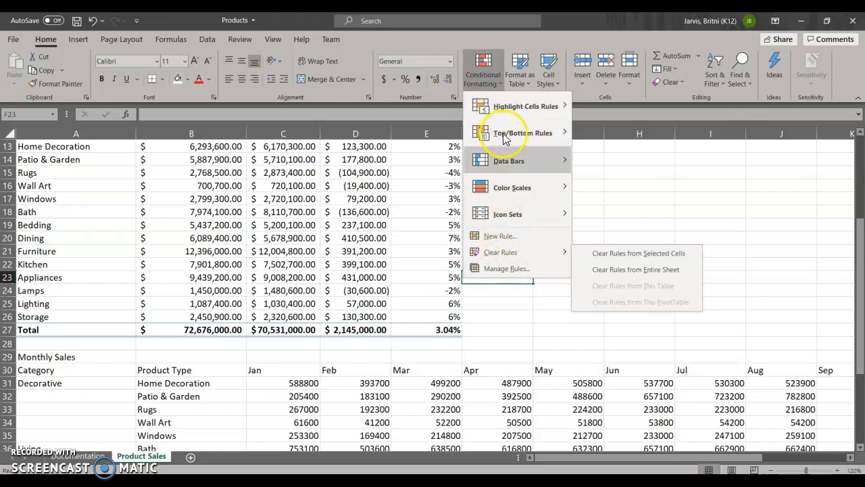
{"action": "mouse_move", "coordinate": [504, 216]}
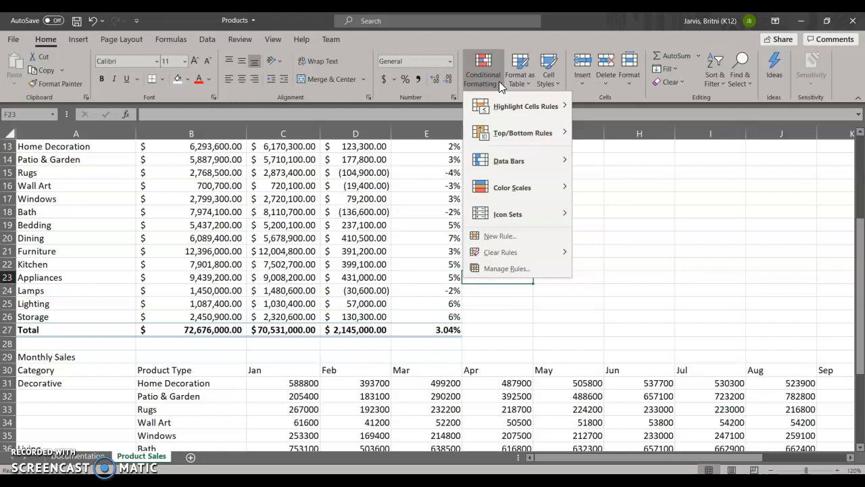
{"action": "left_click", "coordinate": [265, 263]}
- Select the category Net Change values in D6:D9 together with the product type Net Change and % Change values in D13:E27
{"action": "scroll", "coordinate": [268, 262], "scroll_direction": "up", "scroll_amount": 2}
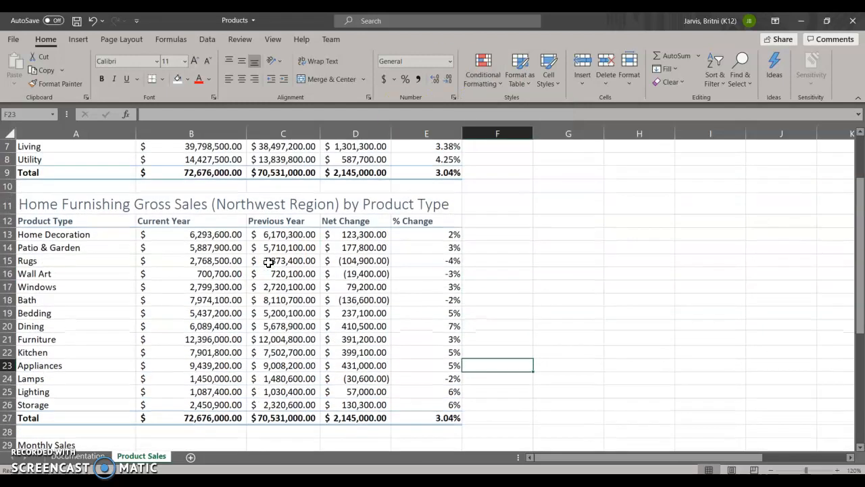
{"action": "scroll", "coordinate": [268, 263], "scroll_direction": "up", "scroll_amount": 2}
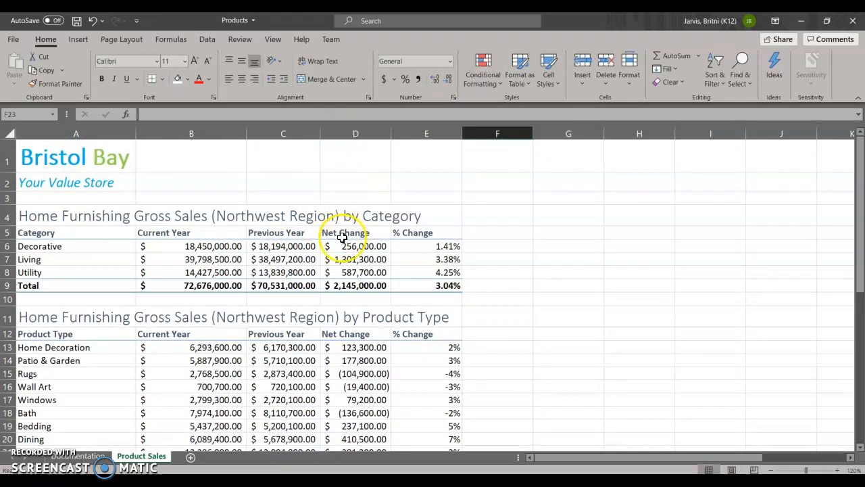
{"action": "left_click", "coordinate": [342, 245]}
{"action": "left_click_drag", "start_coordinate": [343, 245], "coordinate": [346, 284]}
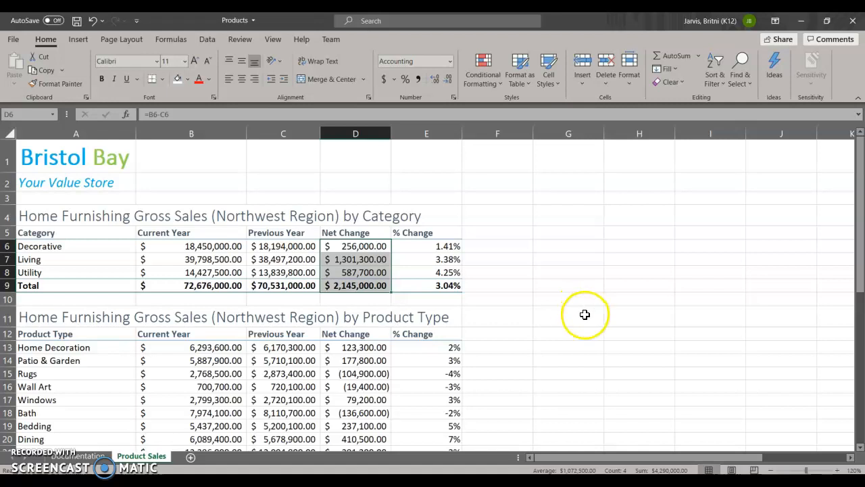
{"action": "scroll", "coordinate": [582, 313], "scroll_direction": "down", "scroll_amount": 1}
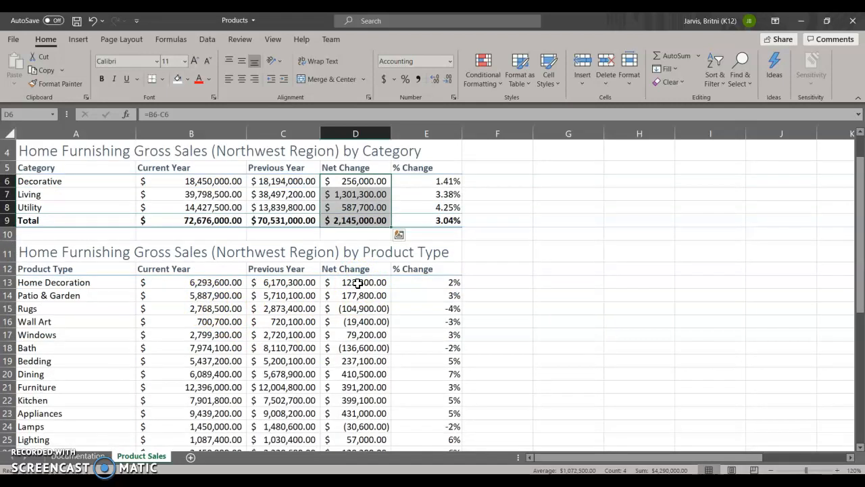
{"action": "left_click_drag", "start_coordinate": [357, 283], "coordinate": [438, 432]}
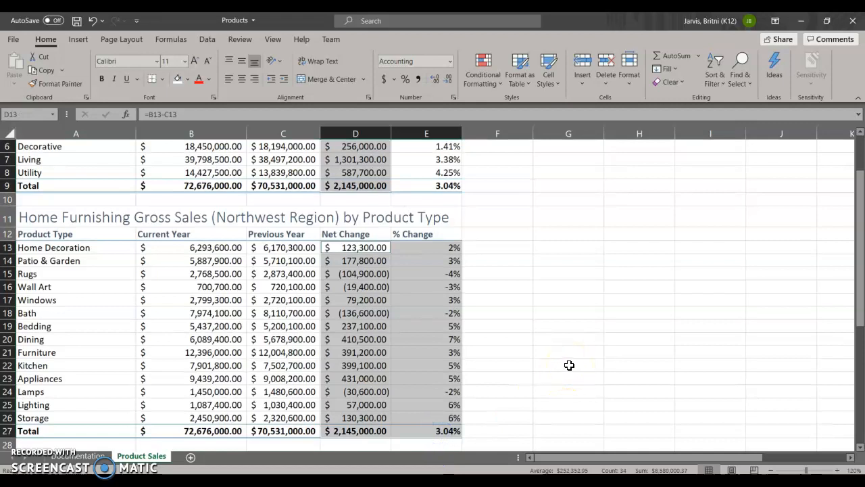